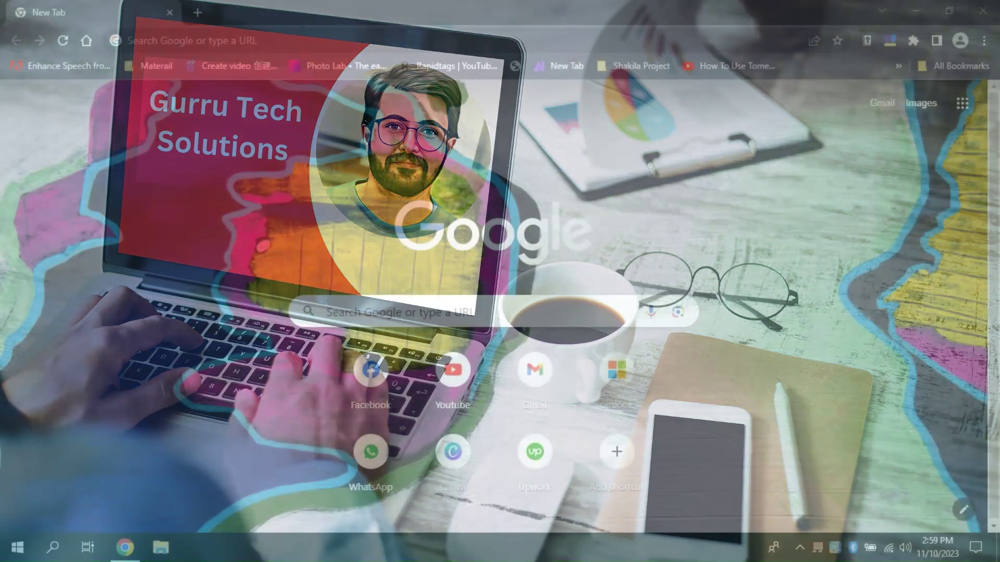
# Search Google for 'unriddle' and open the 'Unriddle | Faster research' site.
pyautogui.write('unr')
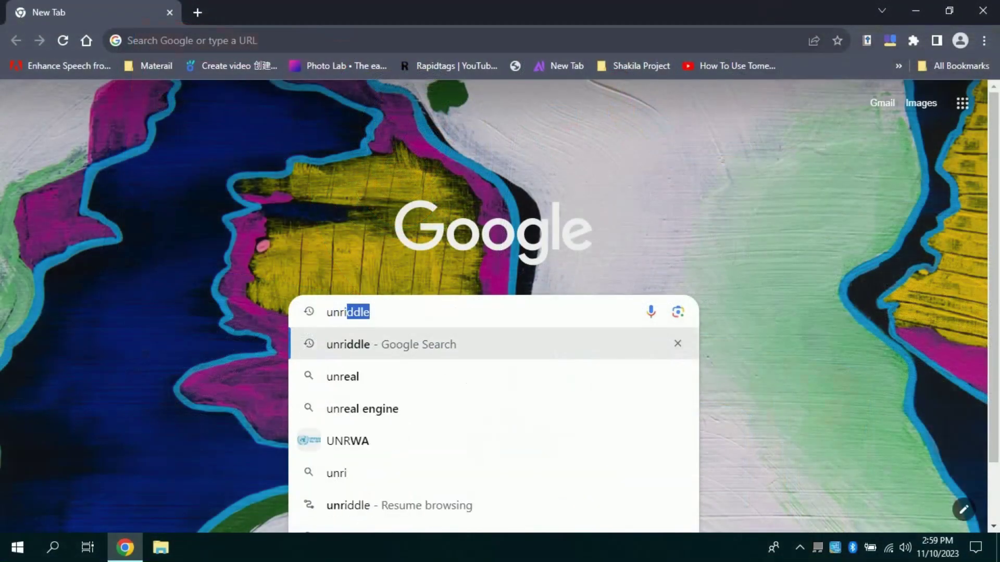
pyautogui.write('iddle')
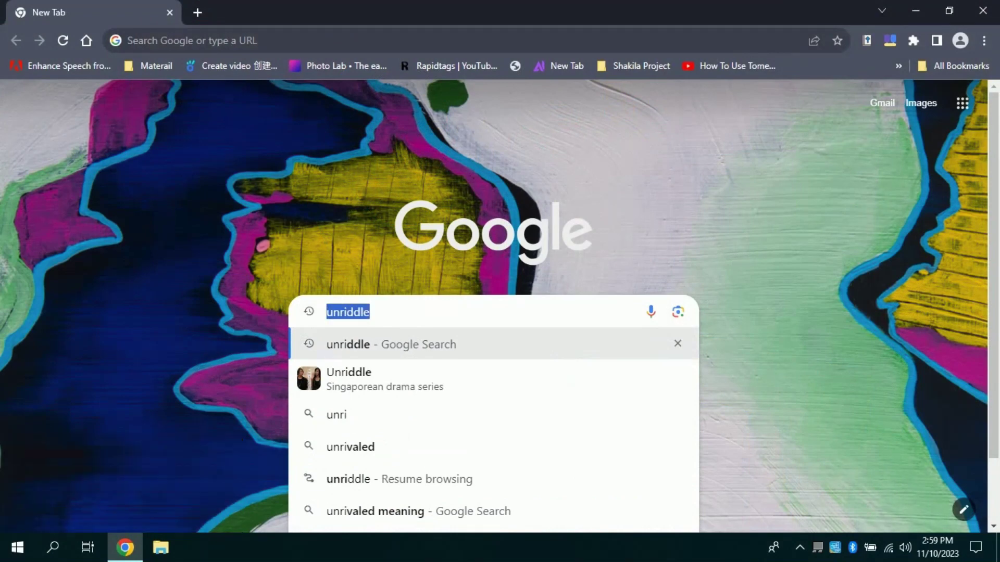
pyautogui.press('Return')
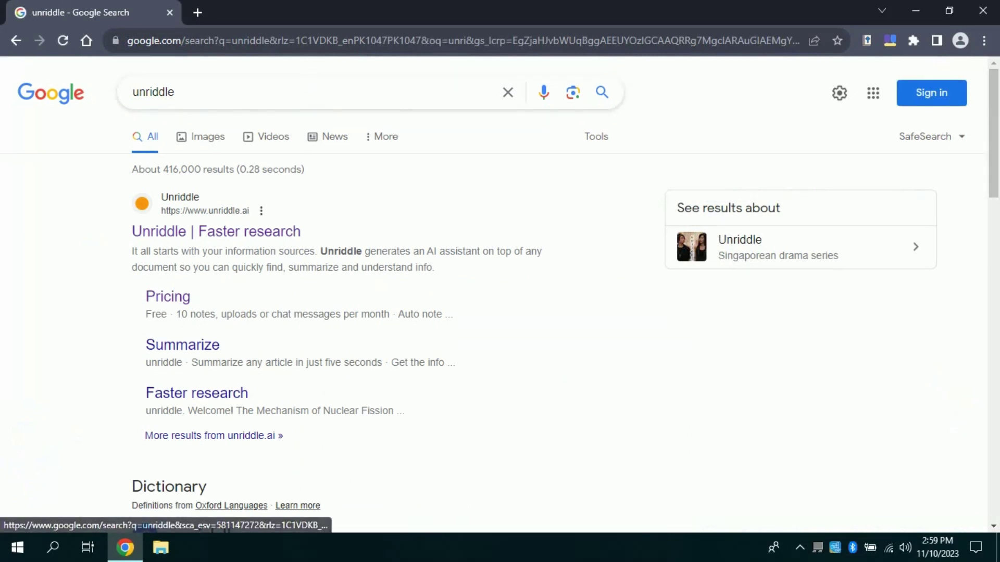
pyautogui.click(216, 231)
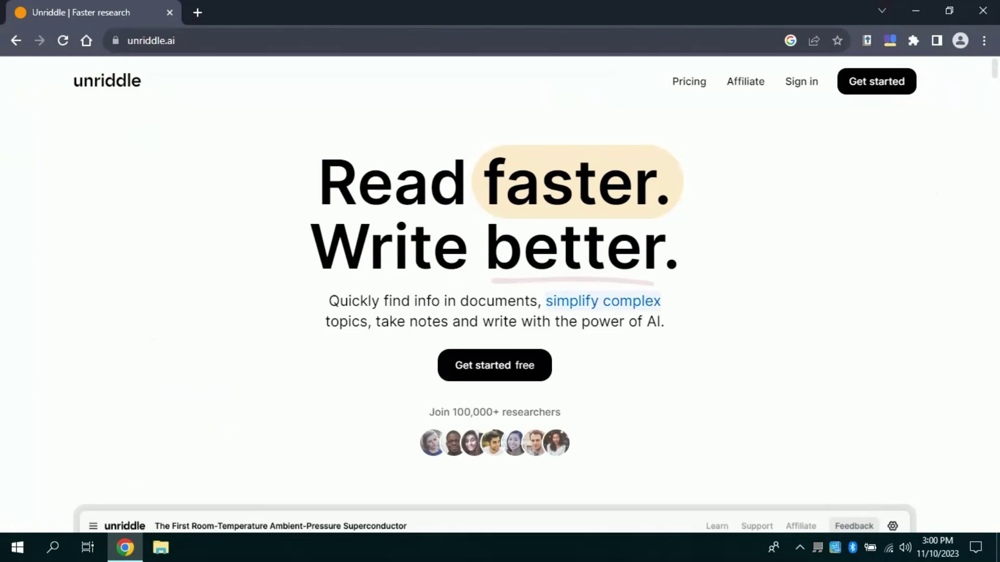
# Scroll down the unriddle.ai homepage to browse its content.
pyautogui.scroll(-7, 500, 313)
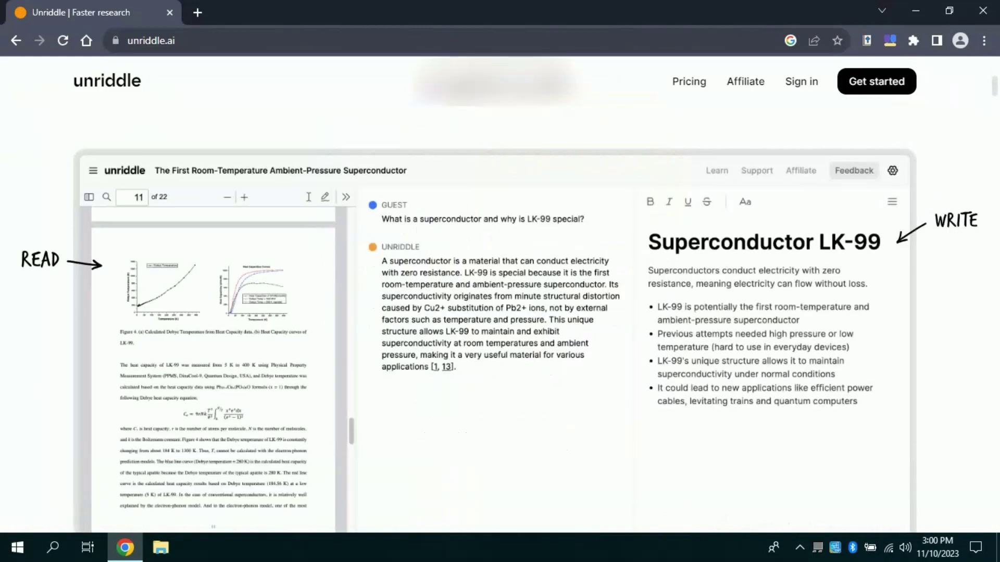
pyautogui.scroll(-7, 218, 415)
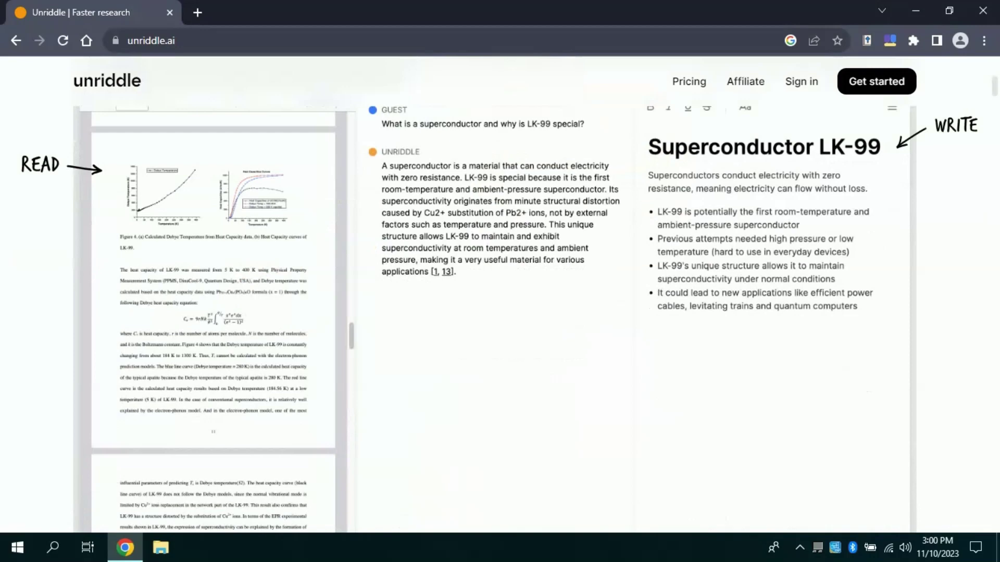
pyautogui.scroll(-3, 500, 312)
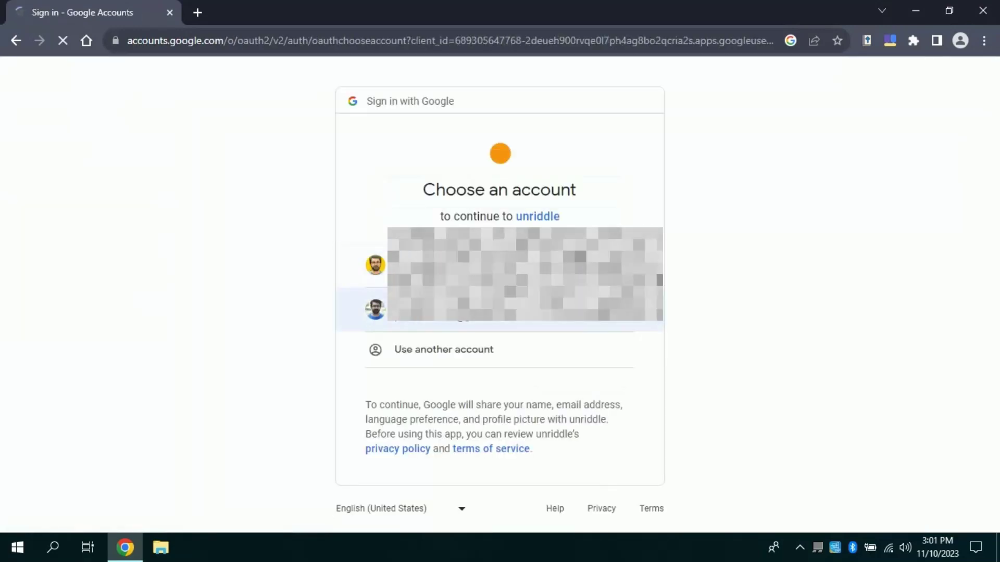
# Sign in to Unriddle with the Google account and its password.
pyautogui.click(375, 309)
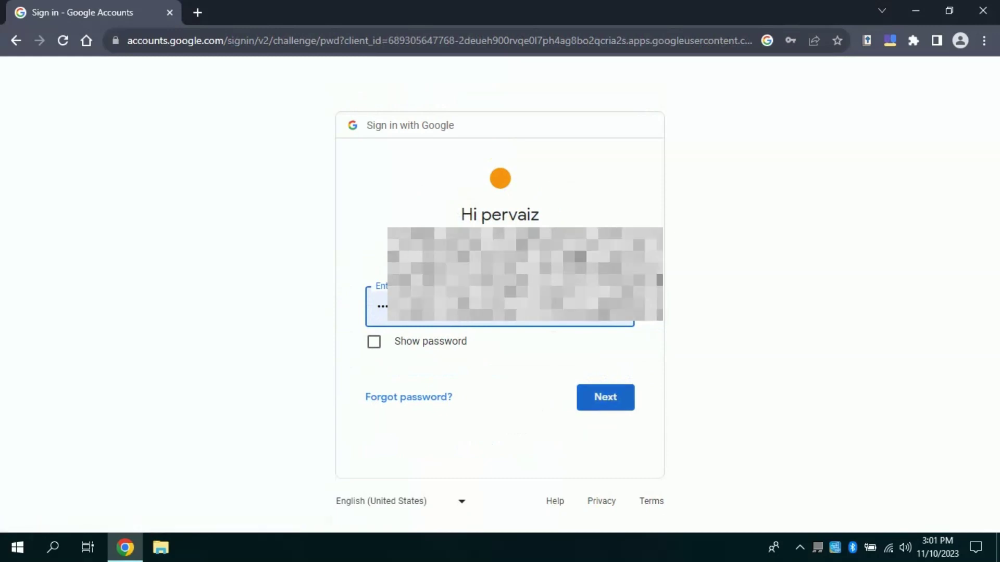
pyautogui.press('Return')
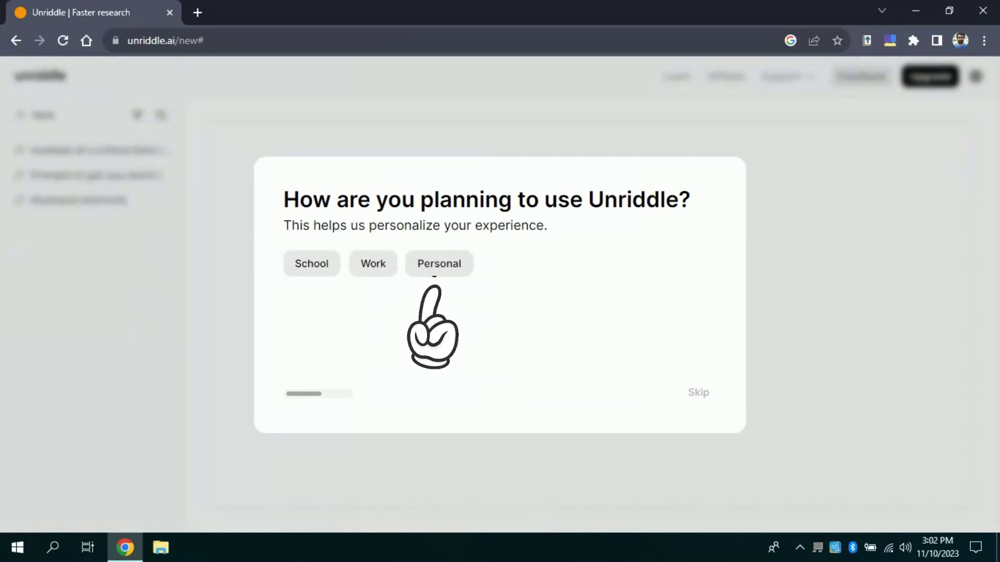
pyautogui.click(439, 264)
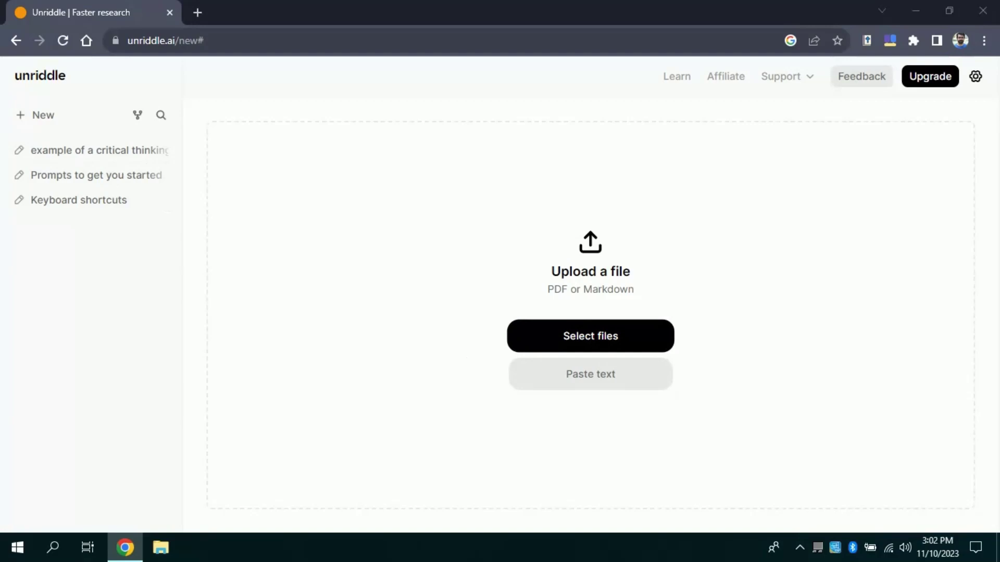
pyautogui.click(590, 336)
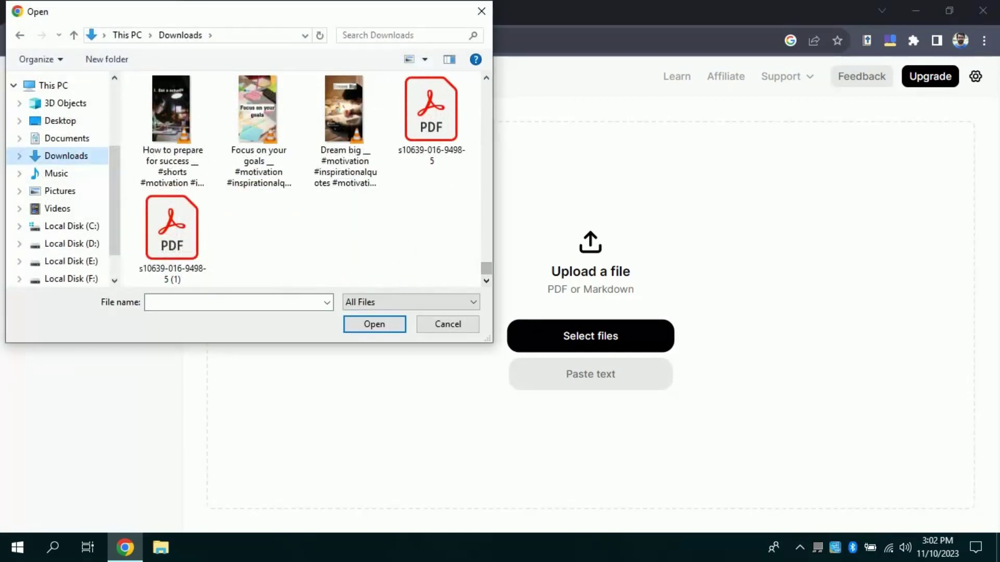
pyautogui.click(432, 148)
pyautogui.rightClick(432, 148)
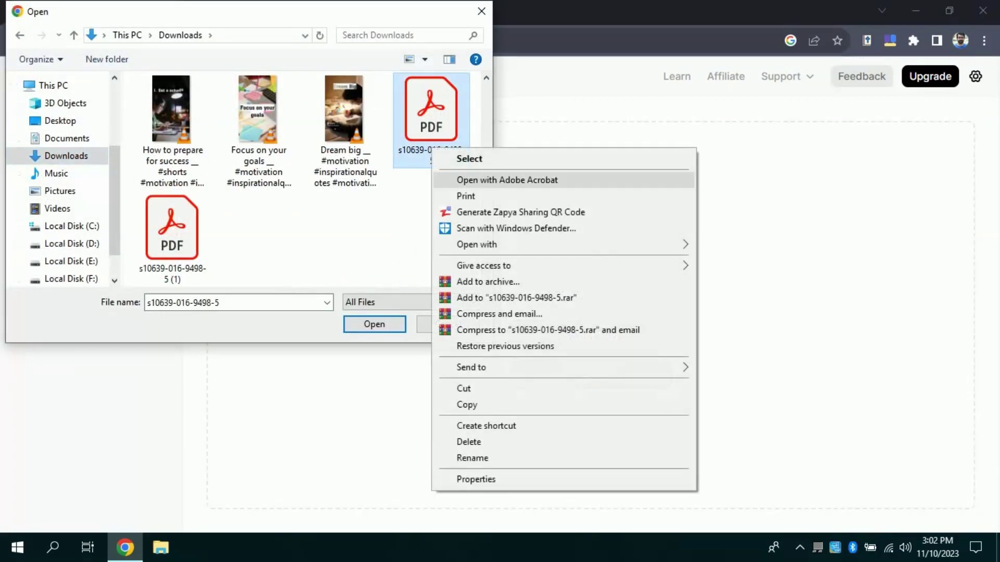
pyautogui.click(469, 158)
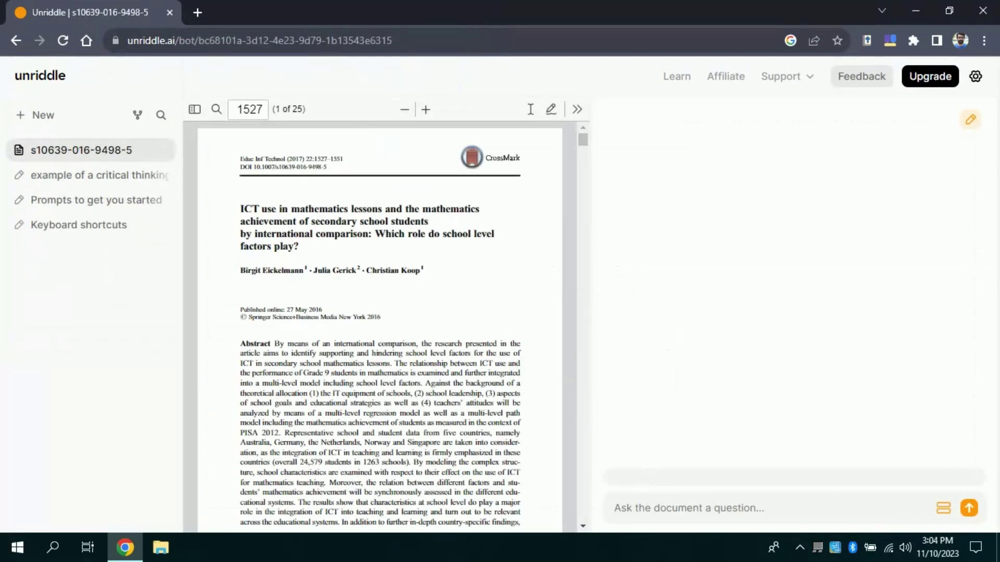
pyautogui.scroll(-20, 380, 328)
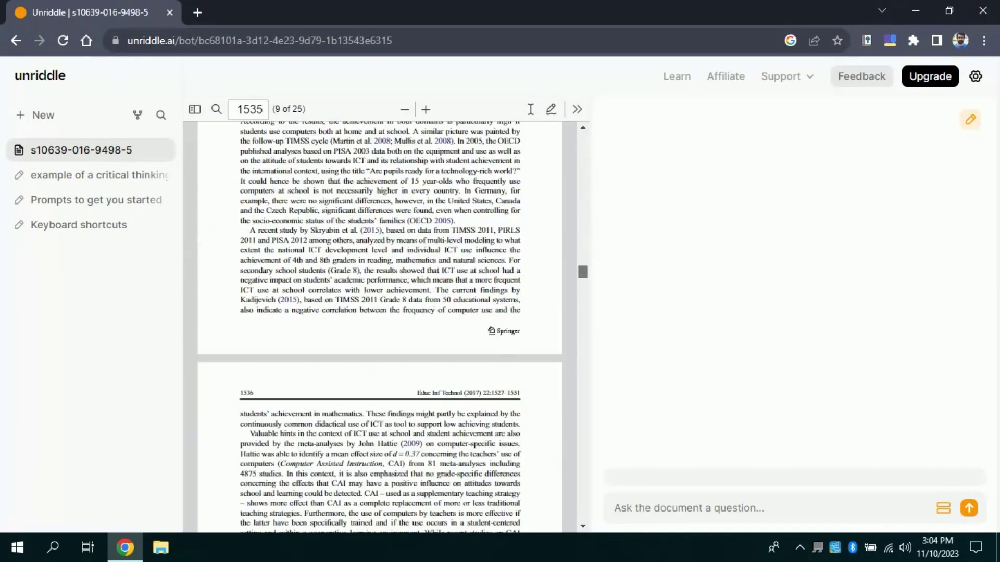
pyautogui.scroll(20, 379, 405)
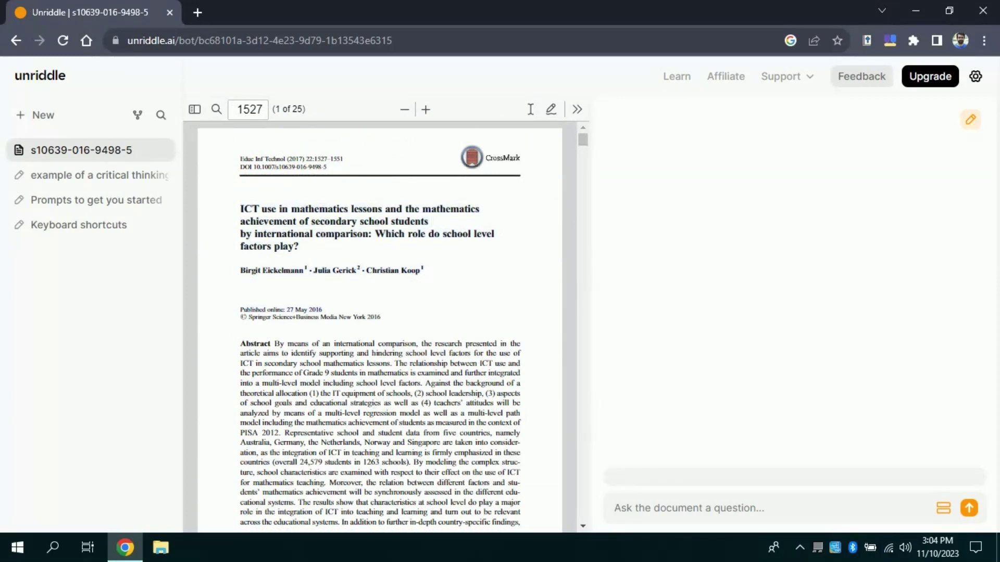
# Ask the paper 'What this article is all about?' and highlight parts of the answer.
pyautogui.write('What')
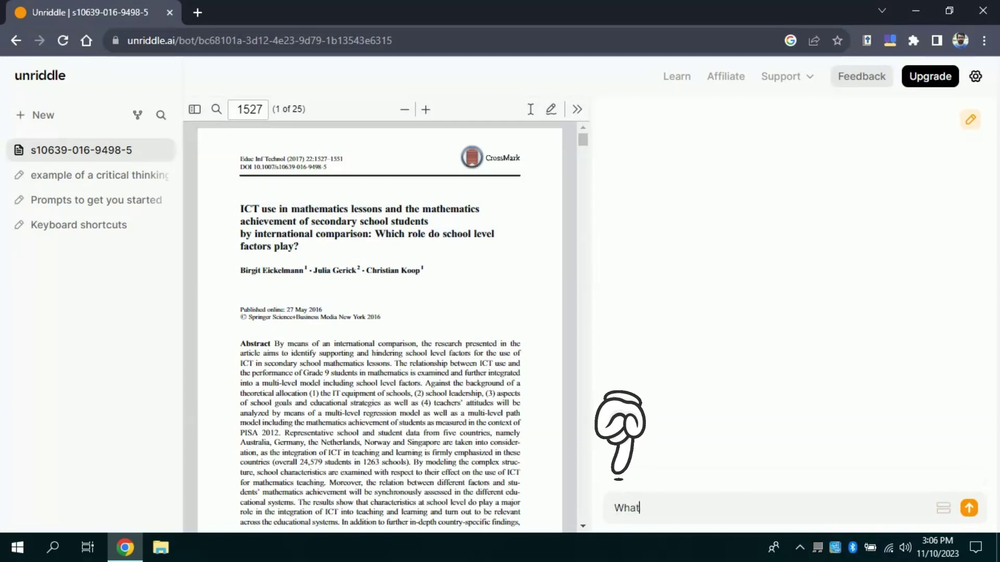
pyautogui.write(' this article is all about?')
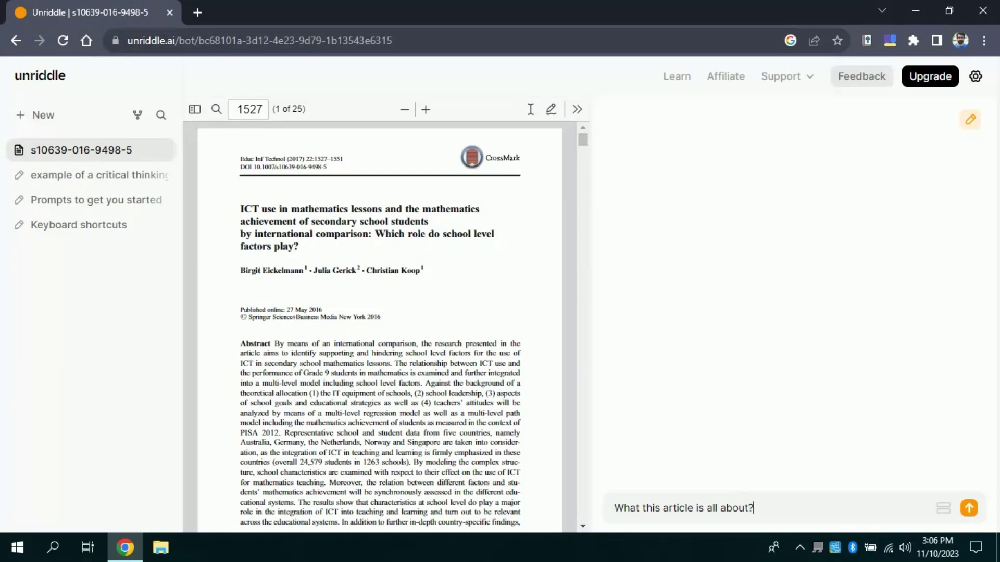
pyautogui.press('Return')
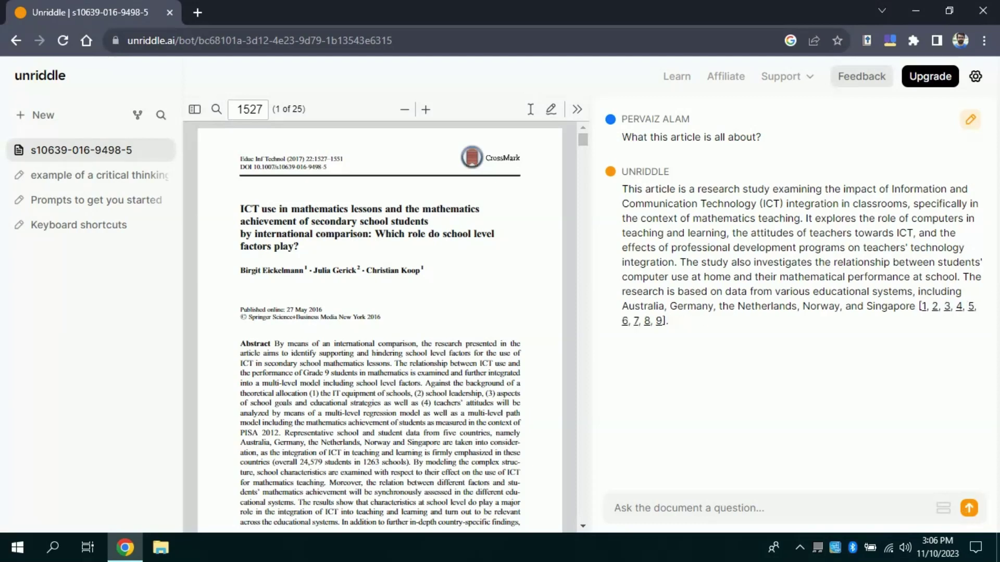
pyautogui.moveTo(698, 189); pyautogui.dragTo(907, 203)
pyautogui.moveTo(841, 203); pyautogui.dragTo(796, 218)
# Ask 'what methodology has been used in the study' and highlight the multi-level models answer.
pyautogui.write('what methodology has been used in the study/')
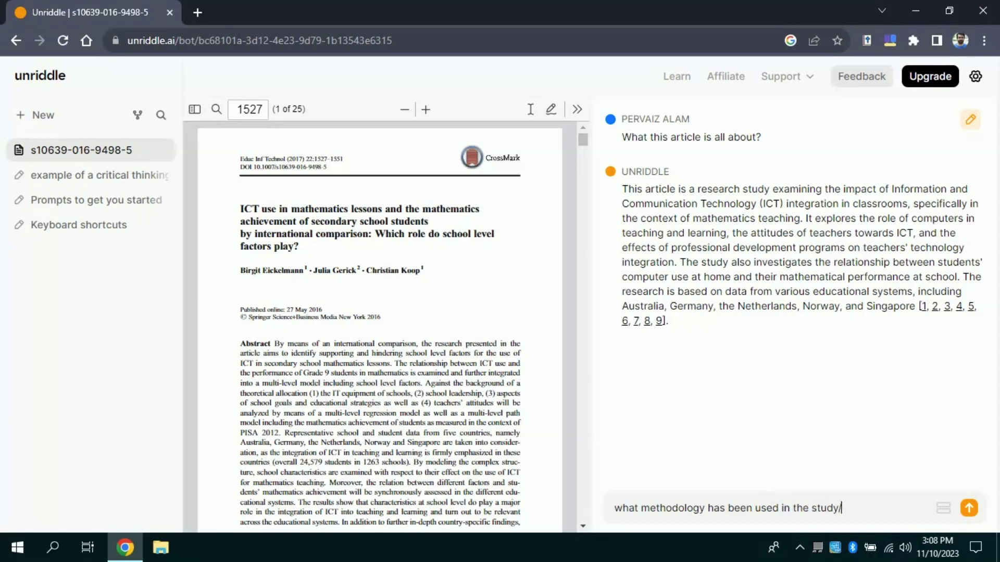
pyautogui.press('Return')
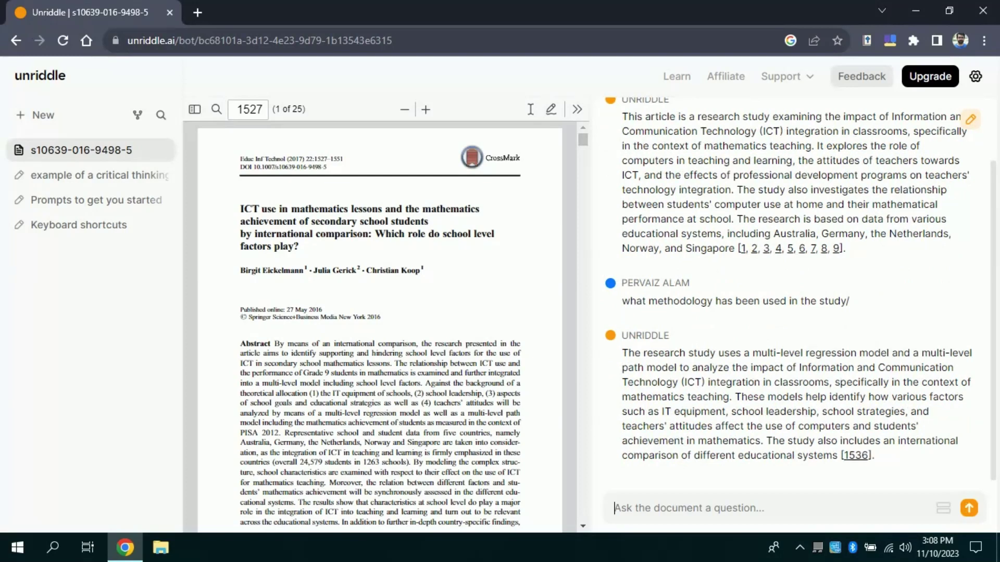
pyautogui.moveTo(653, 353); pyautogui.dragTo(802, 382)
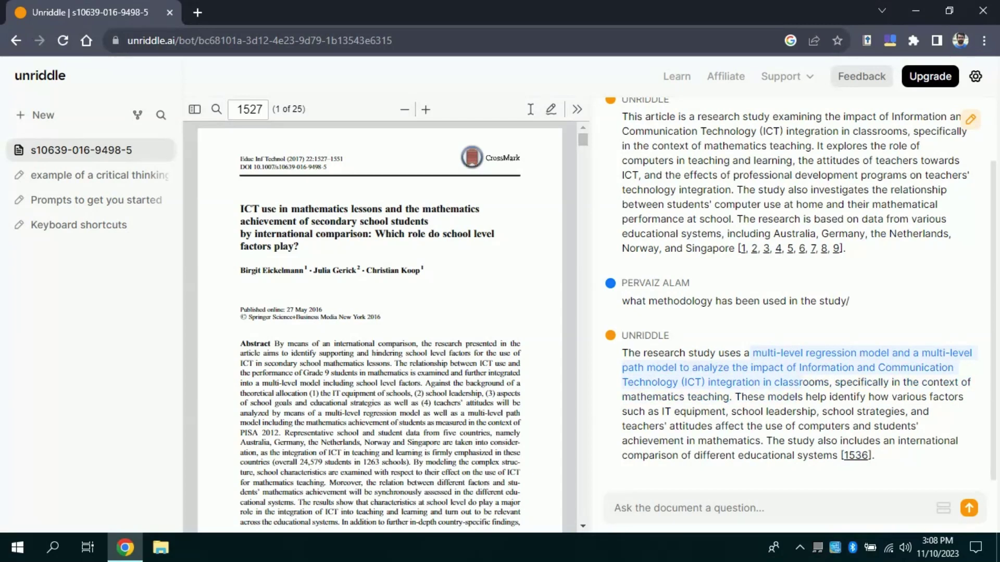
pyautogui.click(802, 382)
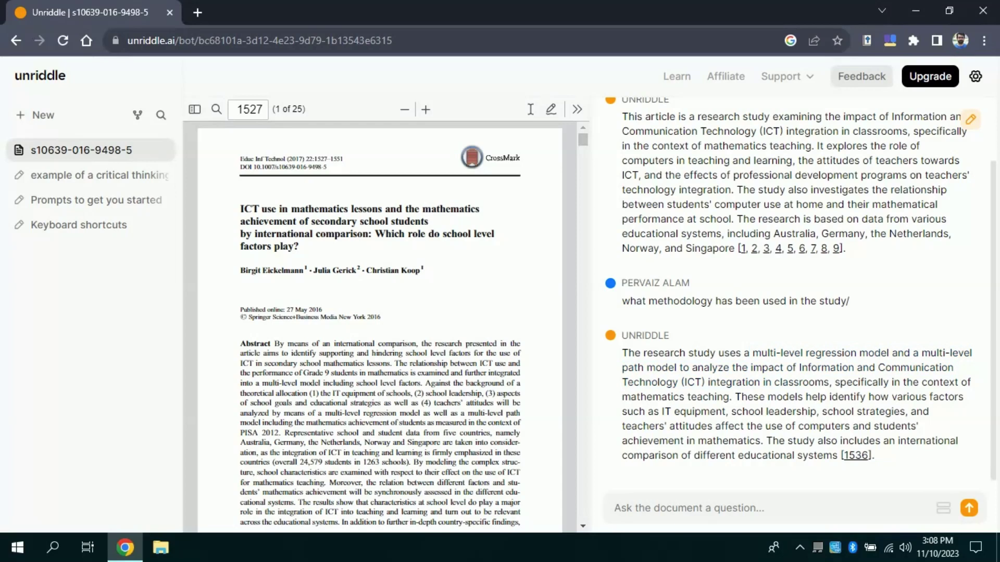
pyautogui.moveTo(735, 397); pyautogui.dragTo(890, 397)
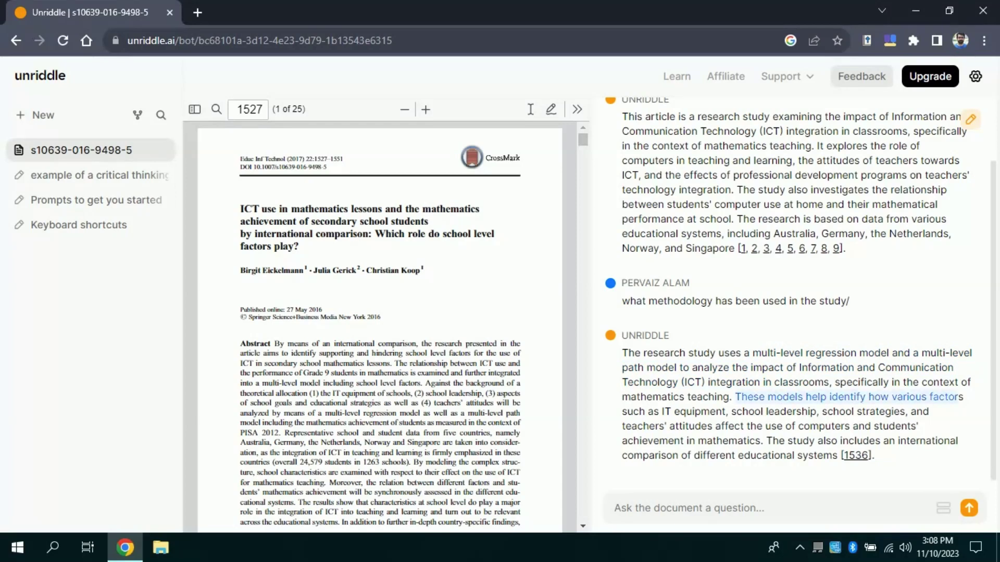
pyautogui.moveTo(959, 397); pyautogui.dragTo(764, 412)
pyautogui.click(614, 508)
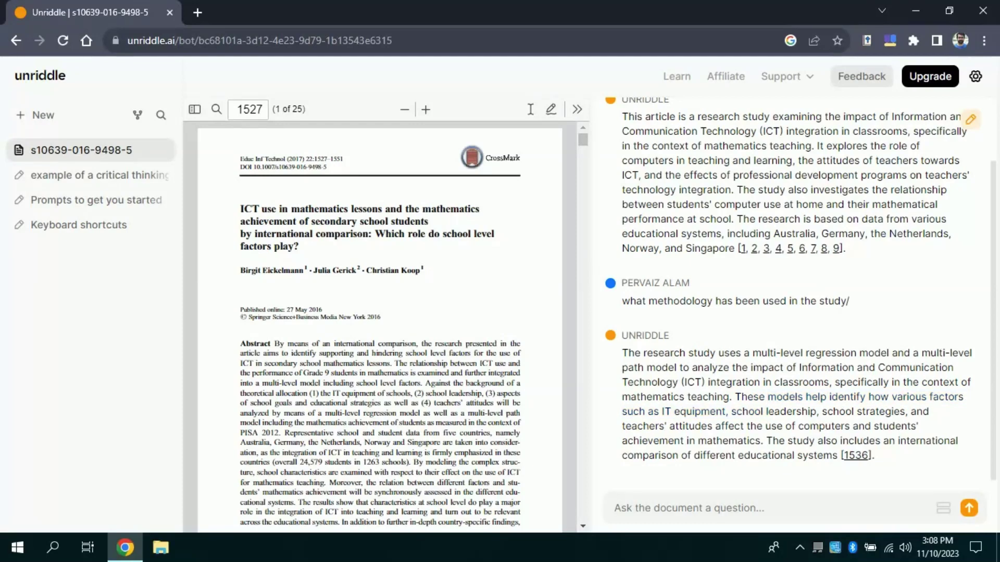
# Ask the paper for its key takeaways, correcting 'aways' to 'takeaways' via spell-check.
pyautogui.write('What are the key ta')
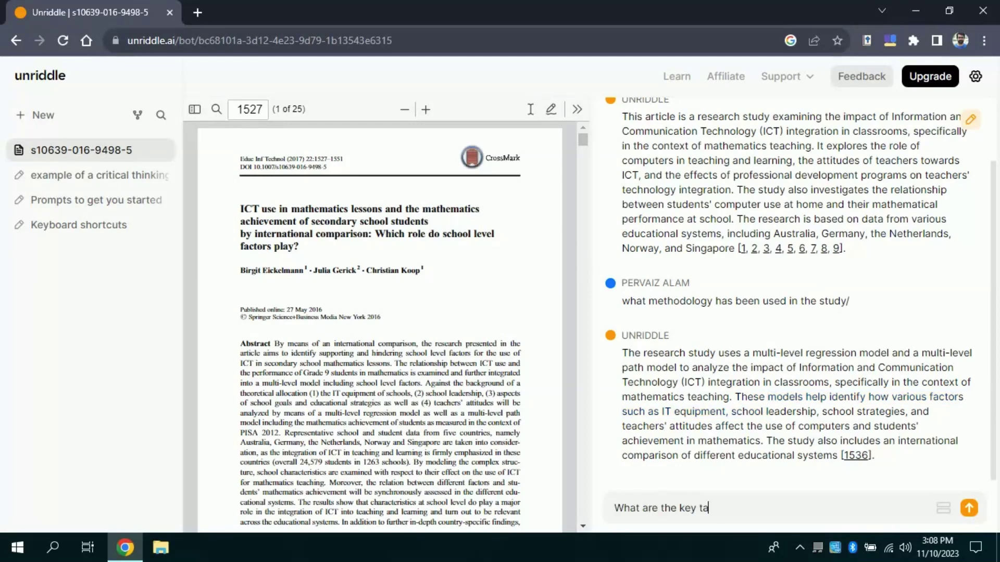
pyautogui.press('BackSpace')
pyautogui.press('BackSpace')
pyautogui.press('BackSpace')
pyautogui.write('ways from the study')
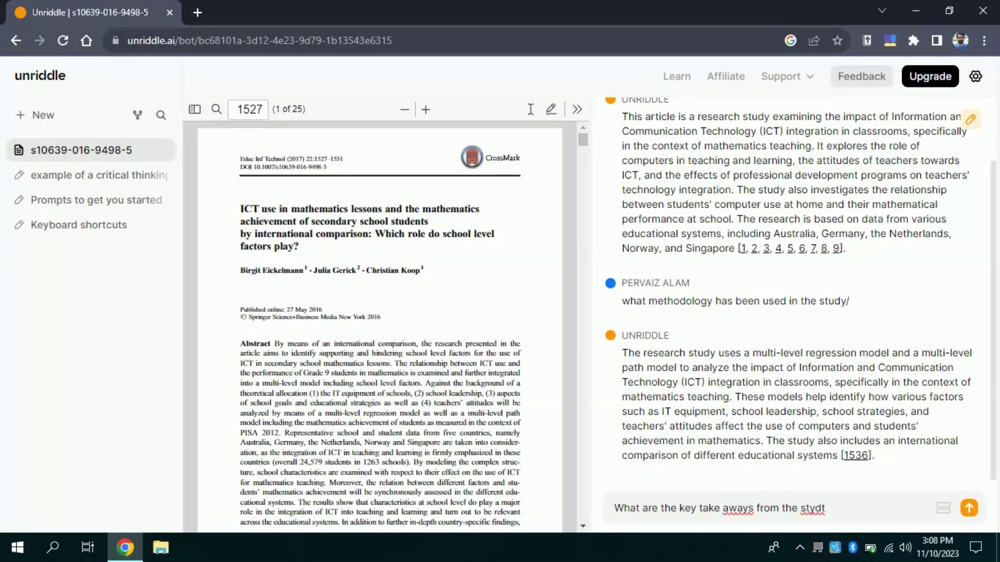
pyautogui.rightClick(737, 508)
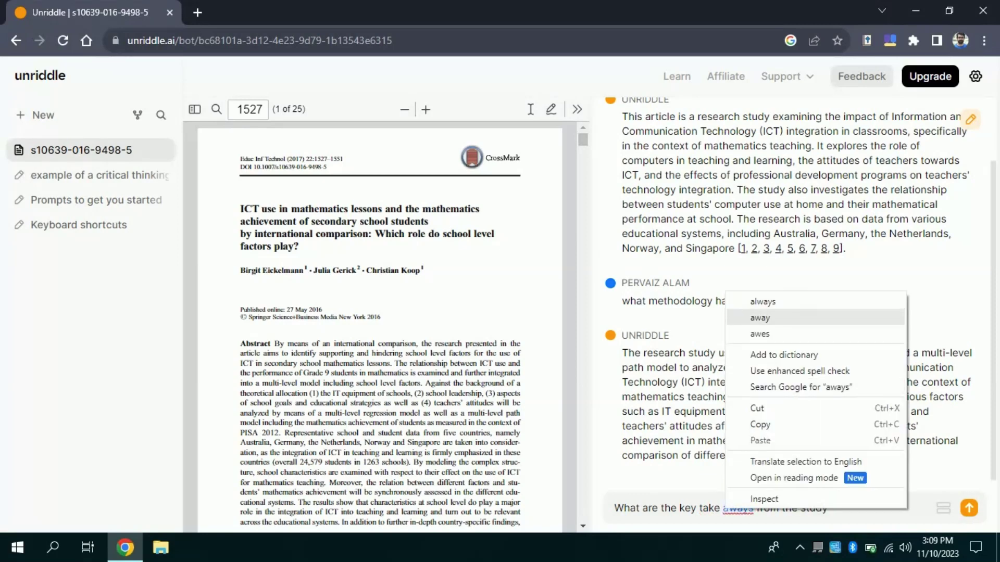
pyautogui.click(749, 315)
pyautogui.write('s')
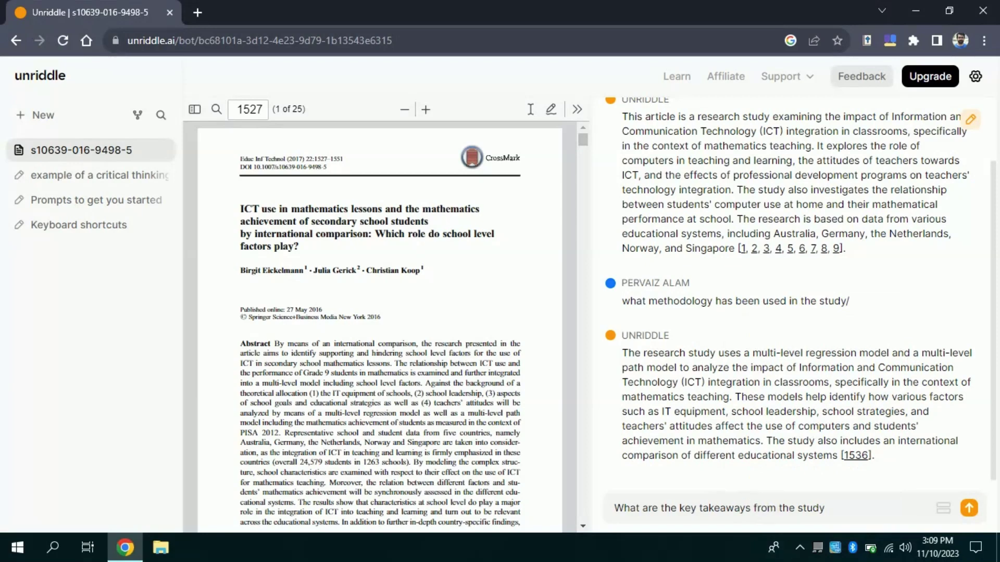
pyautogui.press('Return')
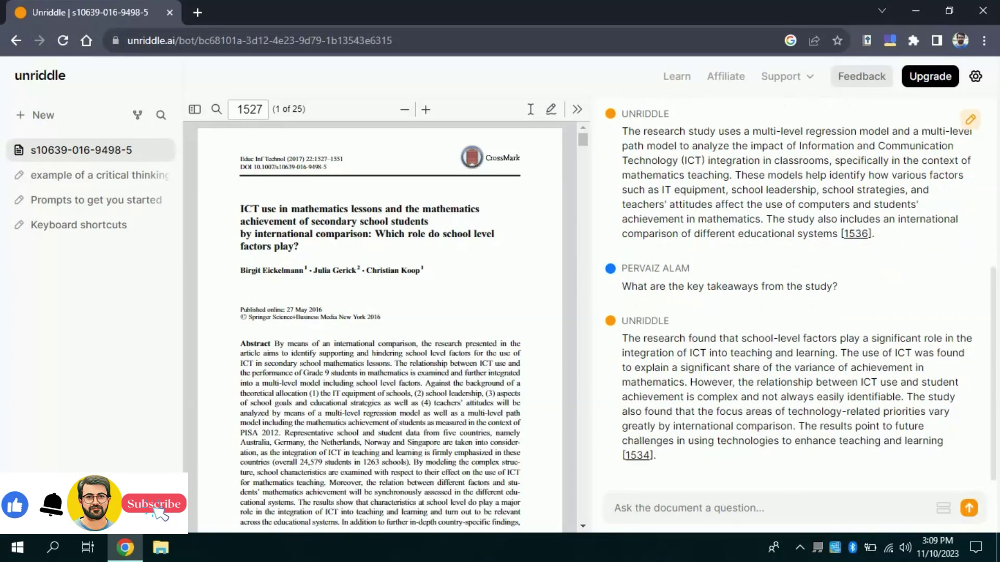
# Highlight the reply's passages on achievement variance and ICT use.
pyautogui.moveTo(623, 338); pyautogui.dragTo(924, 339)
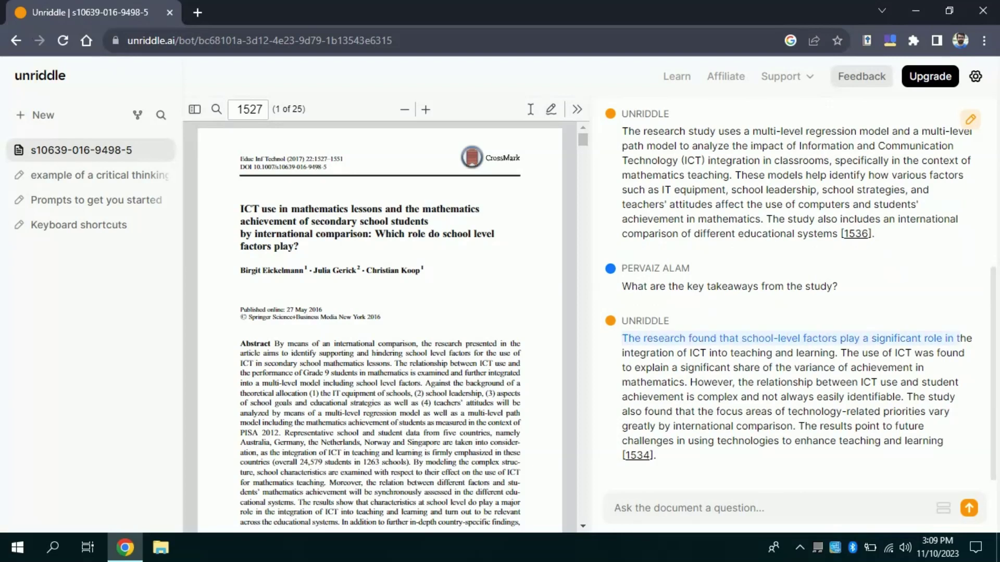
pyautogui.click(723, 370)
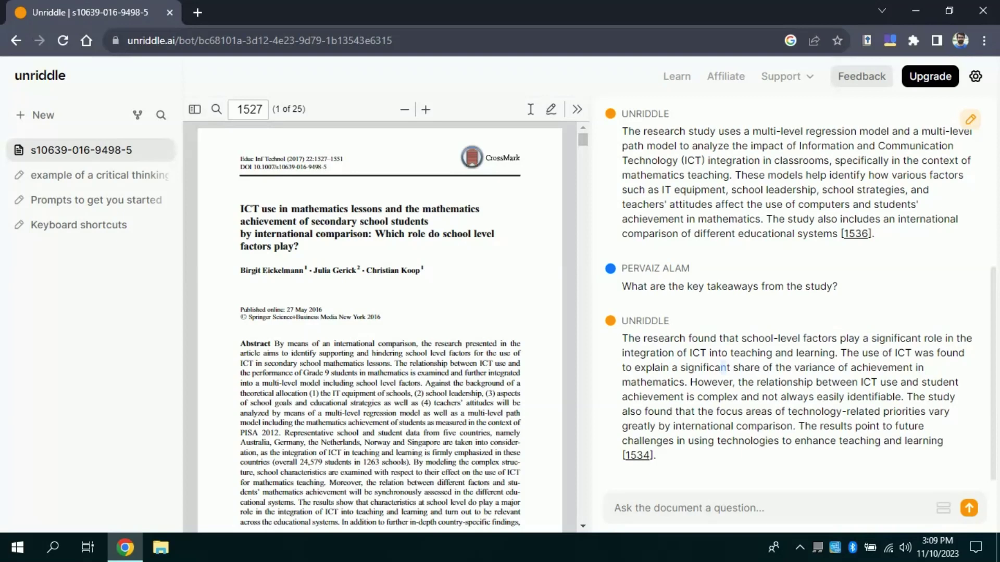
pyautogui.moveTo(663, 367); pyautogui.dragTo(684, 382)
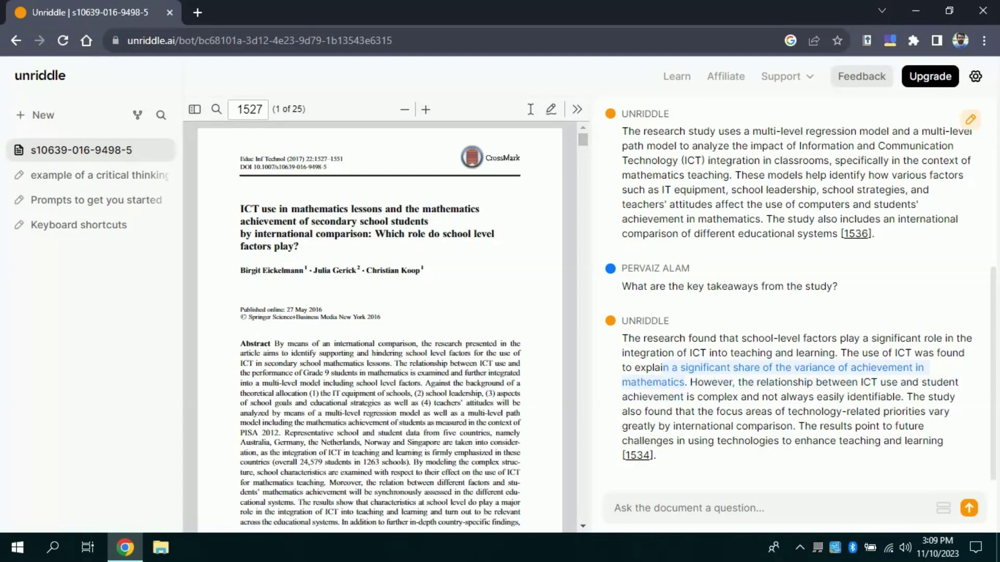
pyautogui.moveTo(690, 382); pyautogui.dragTo(848, 411)
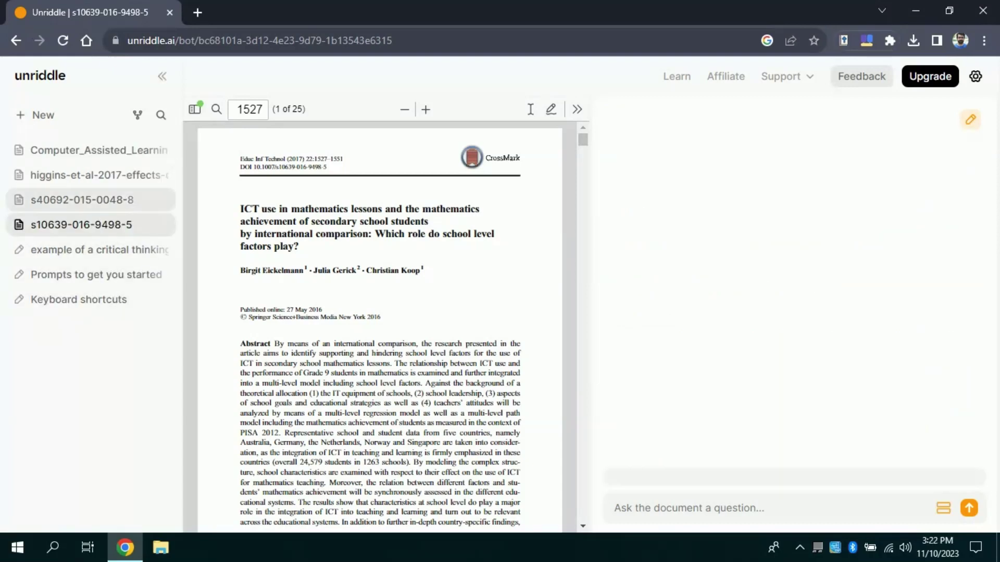
pyautogui.click(81, 200)
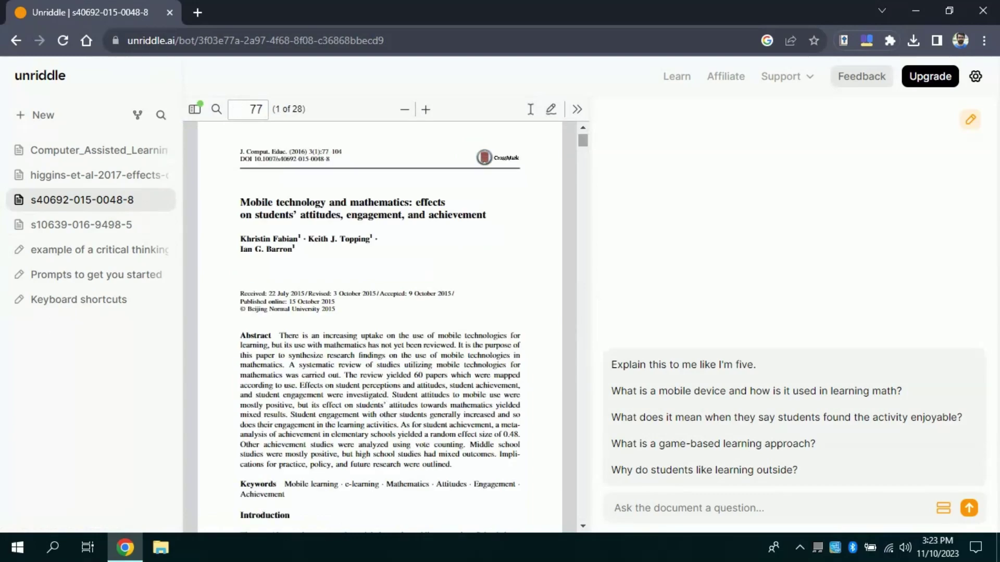
pyautogui.scroll(-15, 380, 323)
pyautogui.scroll(12, 380, 323)
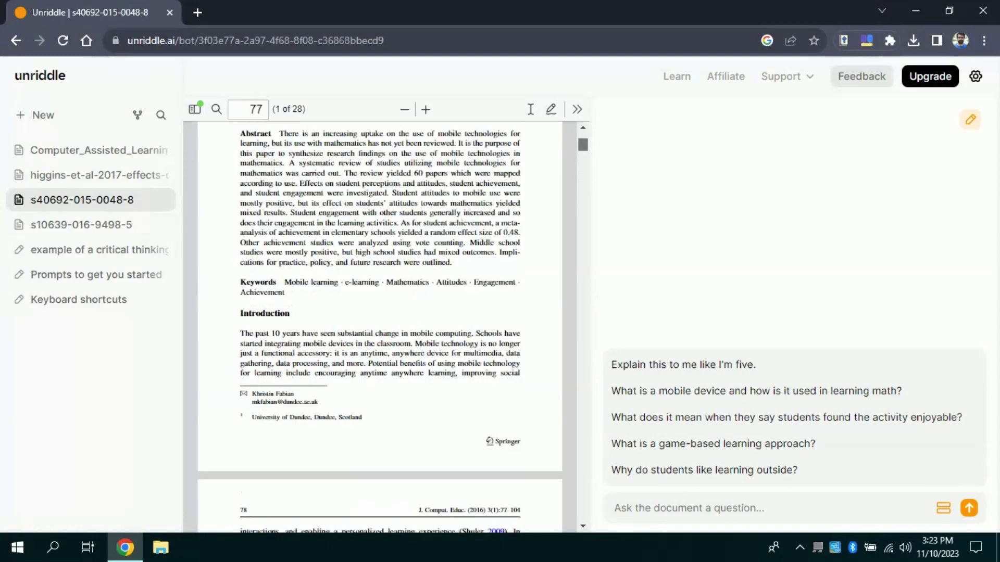
pyautogui.scroll(4, 380, 323)
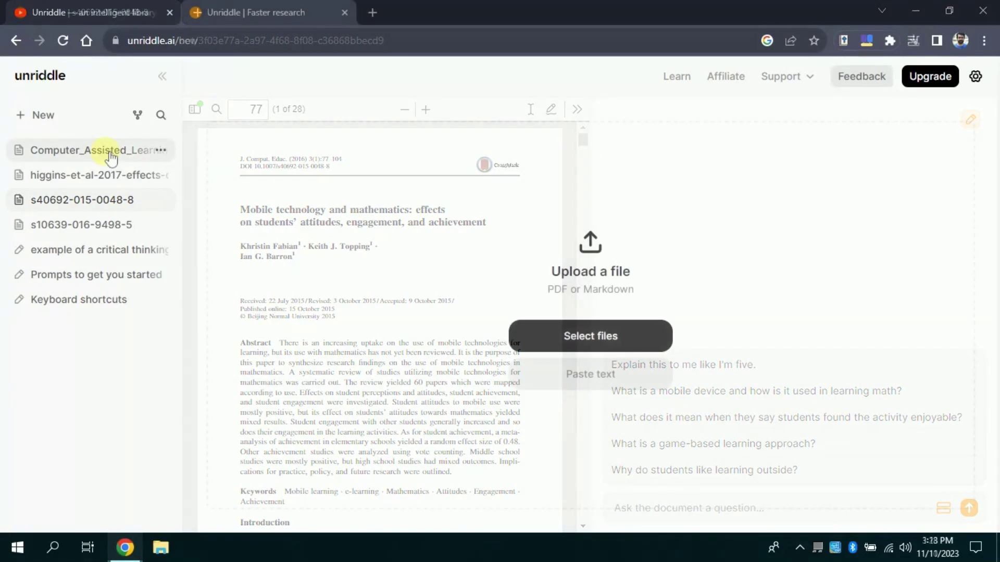
pyautogui.click(106, 156)
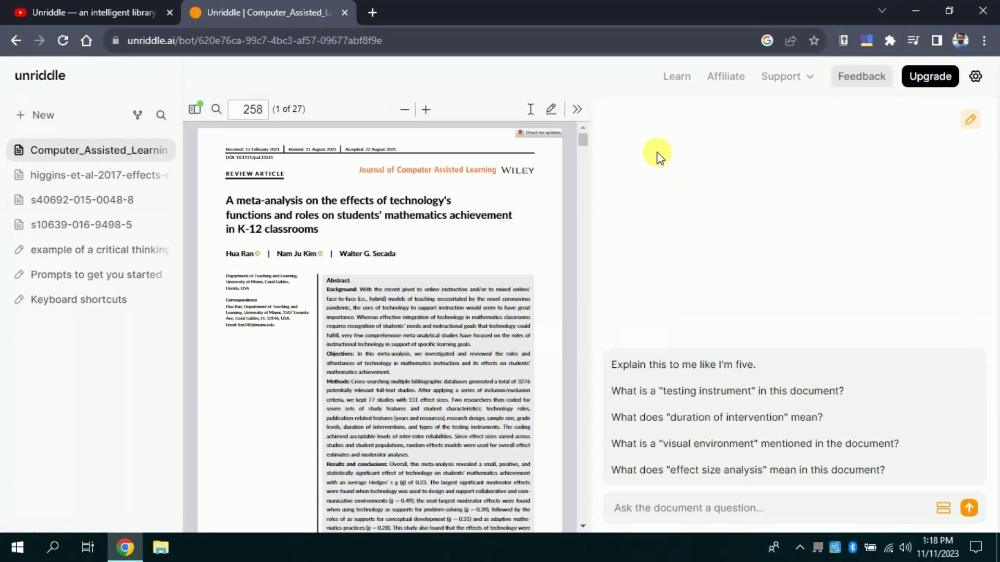
pyautogui.scroll(-3, 582, 146)
pyautogui.scroll(3, 582, 146)
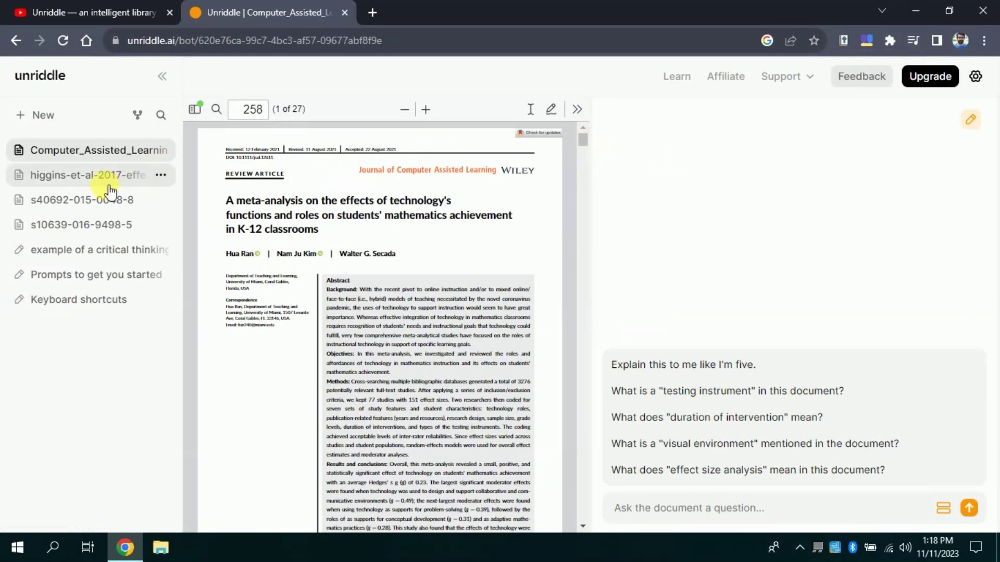
pyautogui.click(104, 177)
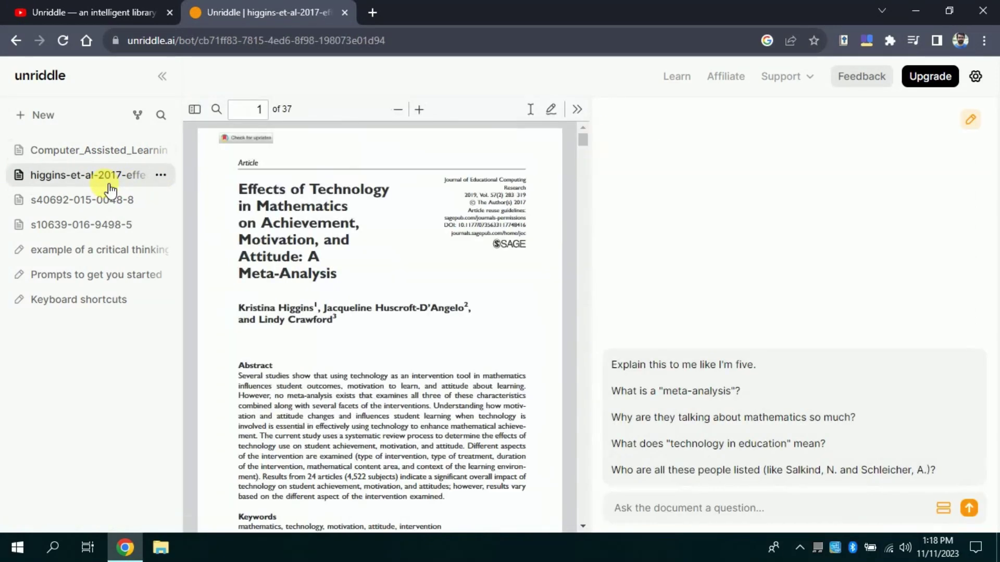
pyautogui.click(104, 206)
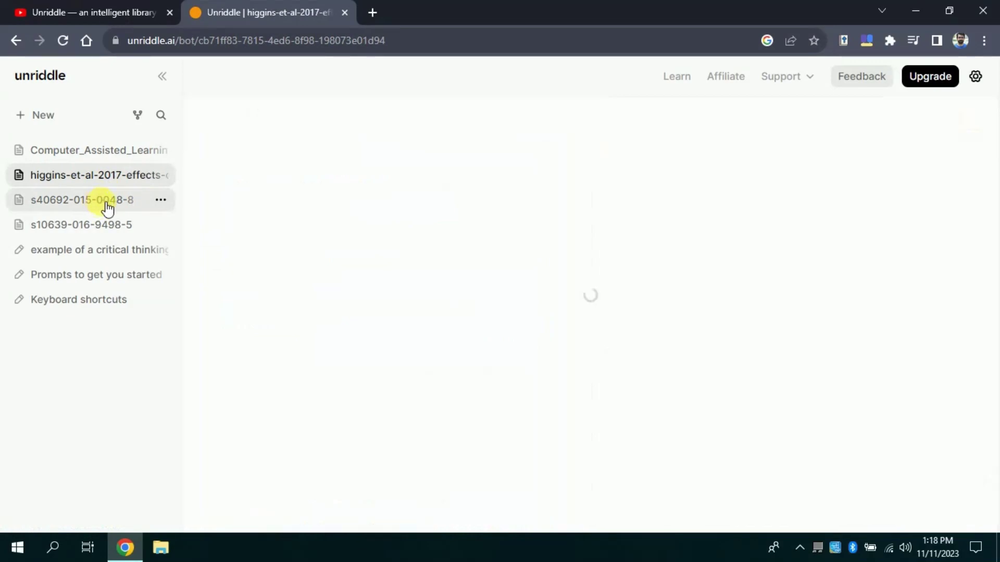
pyautogui.click(119, 233)
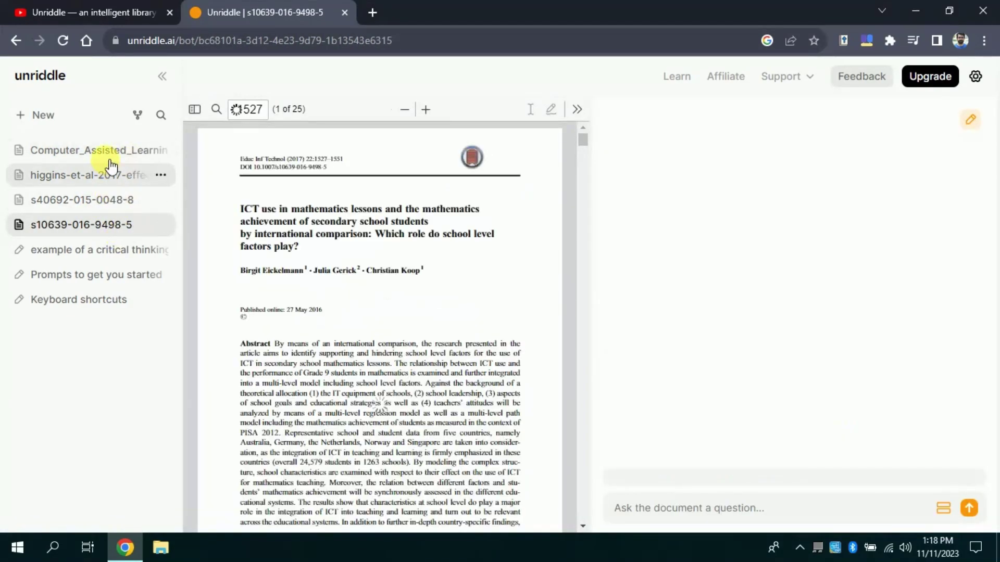
# Create a new blank note titled 'Technology Integration'.
pyautogui.click(52, 119)
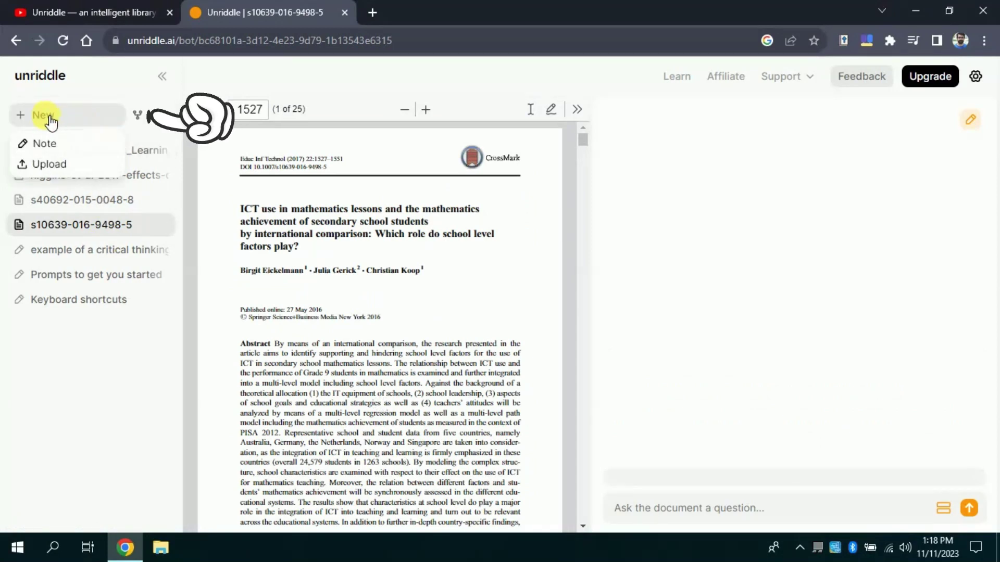
pyautogui.click(37, 149)
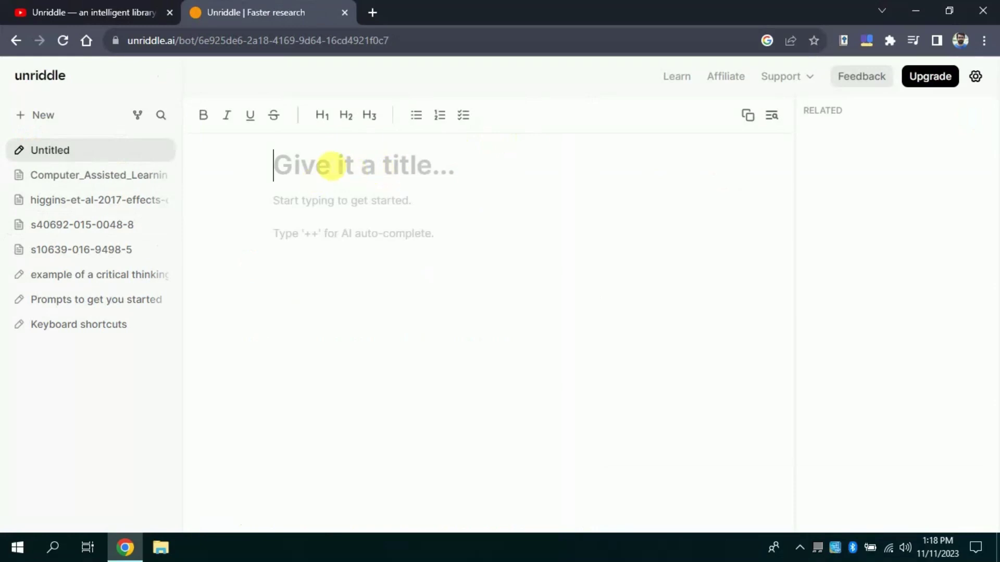
pyautogui.write('Technology In')
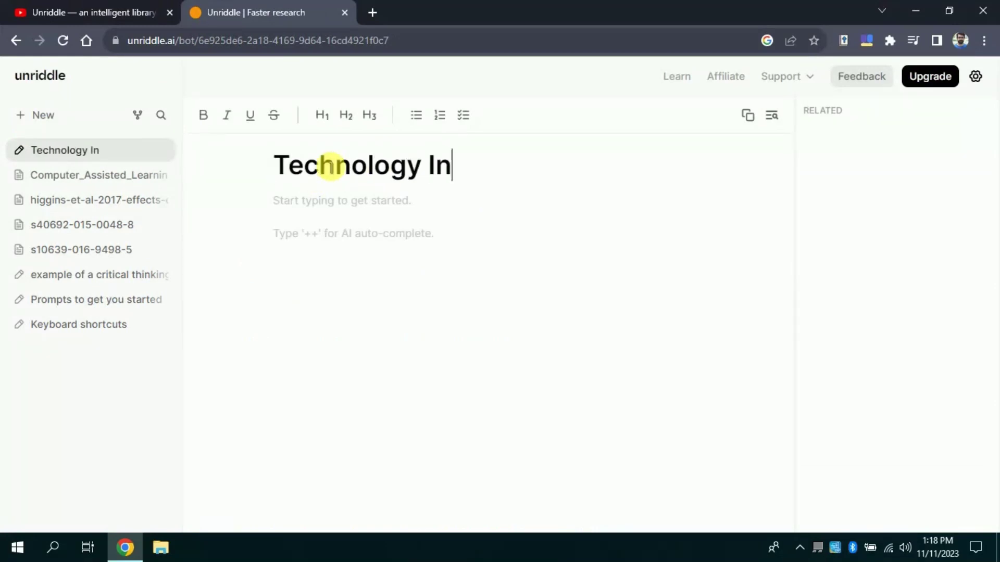
pyautogui.write('tegration')
pyautogui.press('Return')
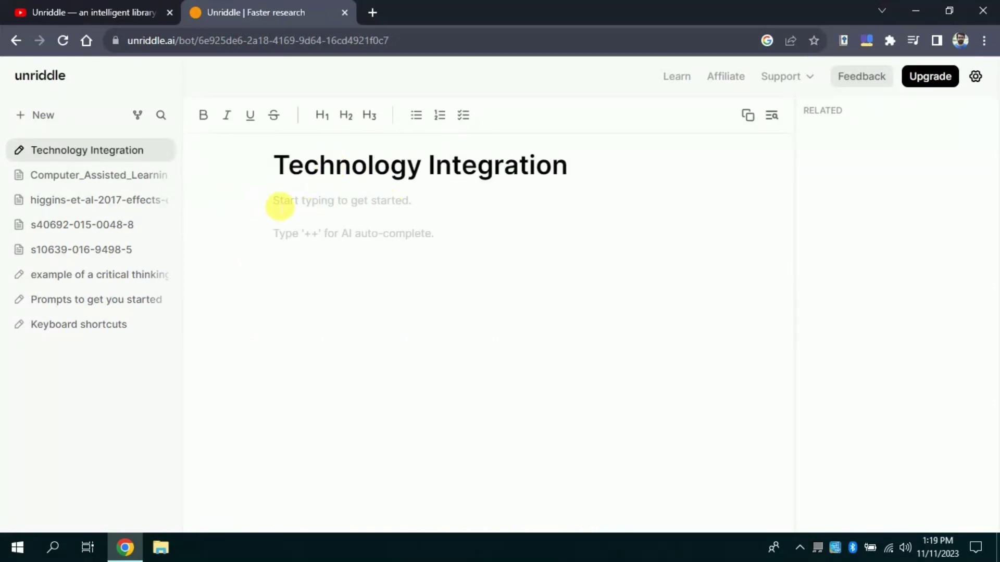
# Write the body sentence 'Technology integration plays important role in teaching and learning'.
pyautogui.write('Technology integration')
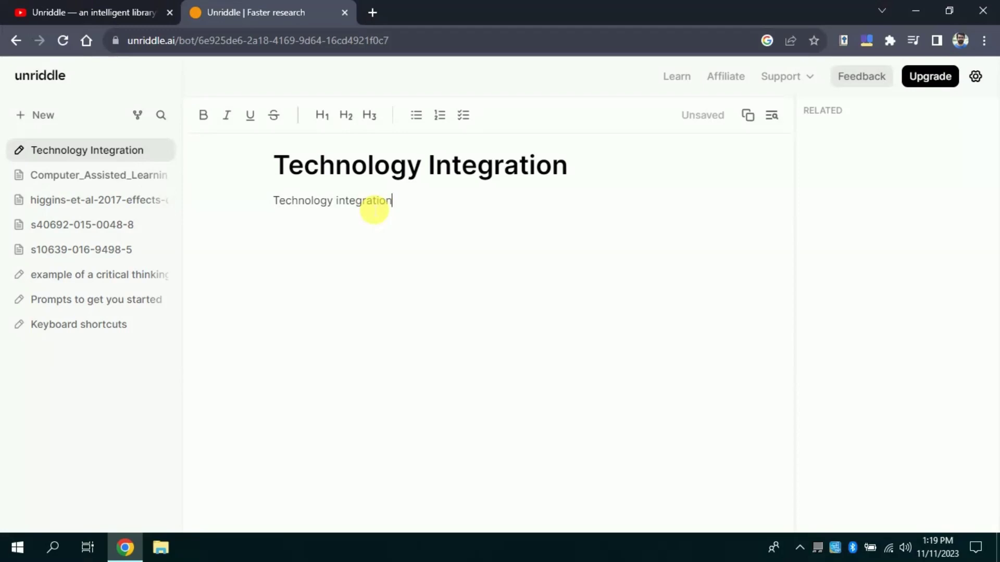
pyautogui.write('plays im')
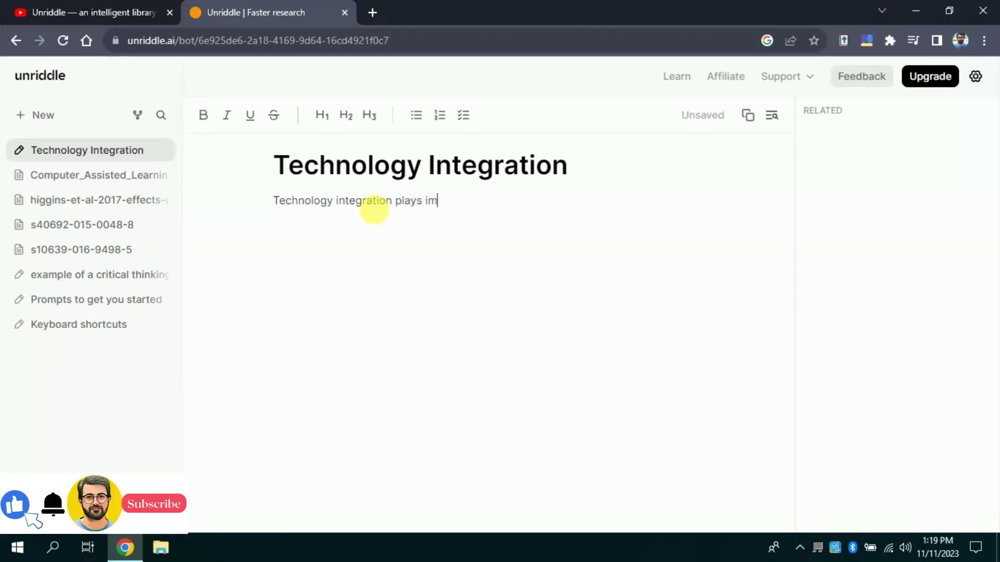
pyautogui.write('portant rile i')
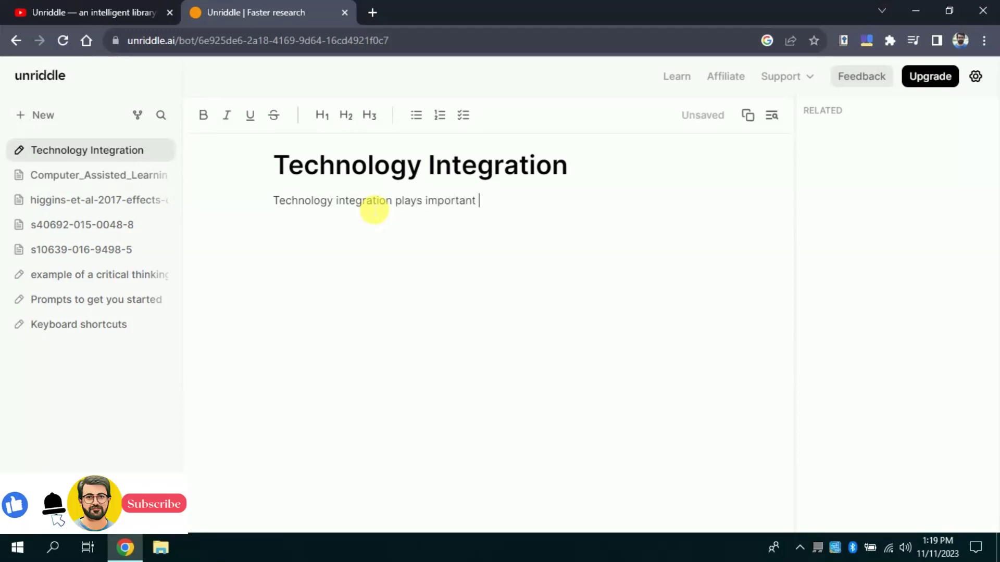
pyautogui.press('BackSpace')
pyautogui.press('BackSpace')
pyautogui.press('BackSpace')
pyautogui.press('BackSpace')
pyautogui.press('BackSpace')
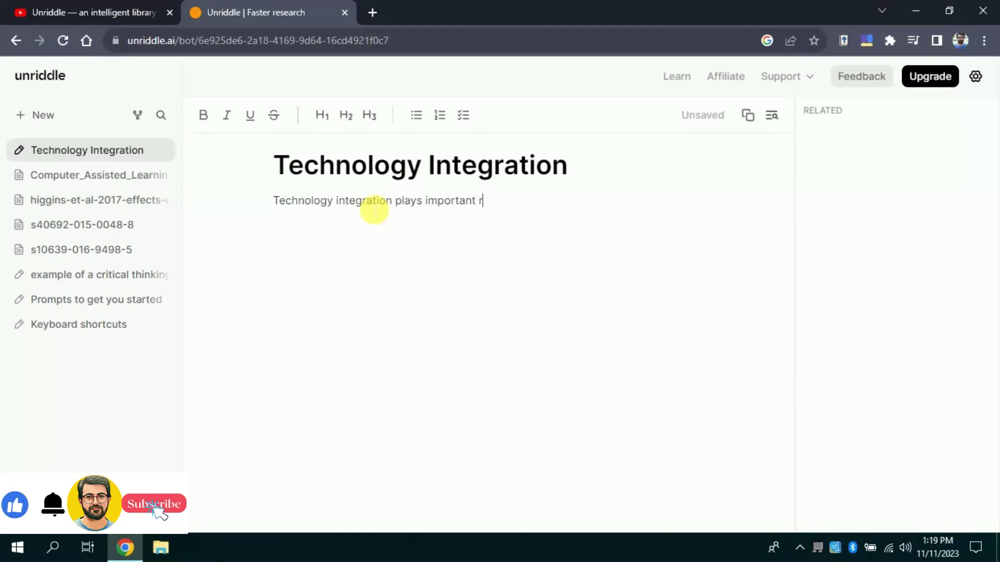
pyautogui.write('ole in teaching and learning')
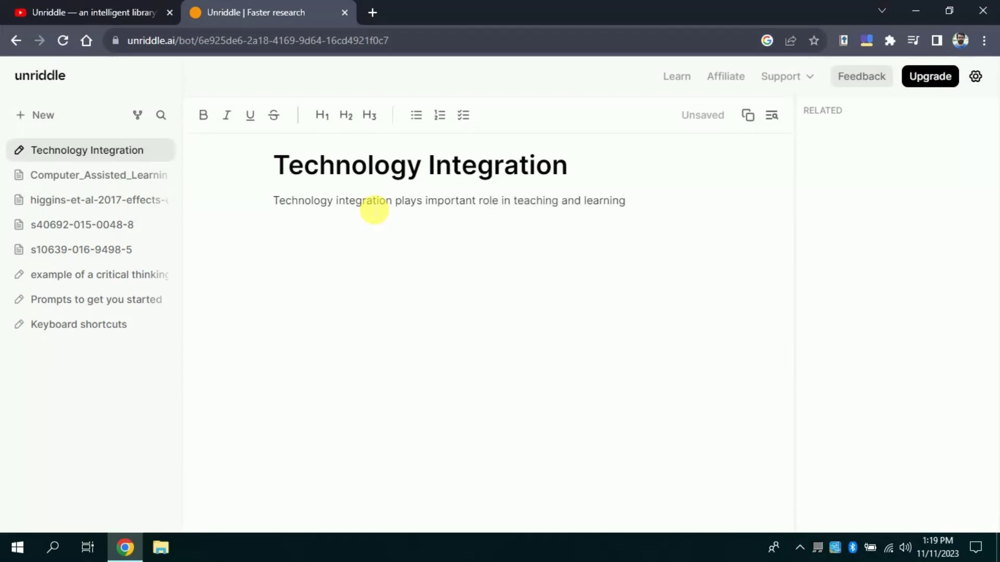
# Have Ask AI explain the body sentence and insert the generated paragraph into the note.
pyautogui.click(273, 208)
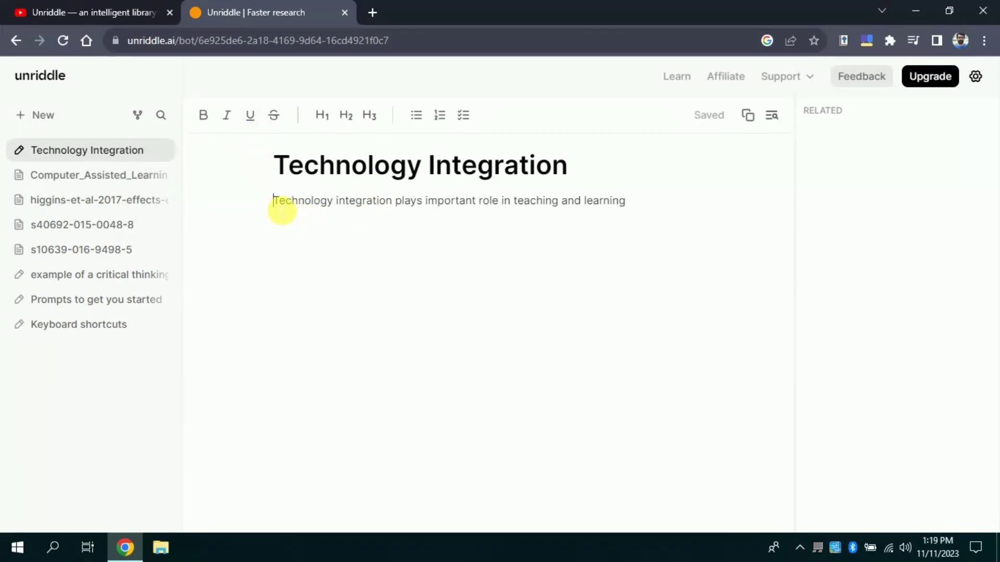
pyautogui.moveTo(282, 210); pyautogui.dragTo(634, 208)
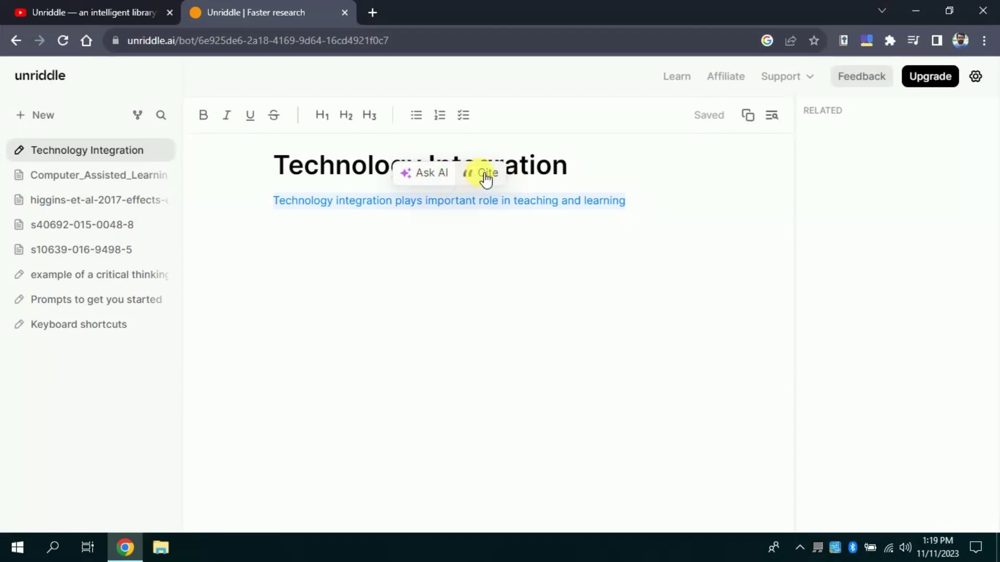
pyautogui.click(418, 184)
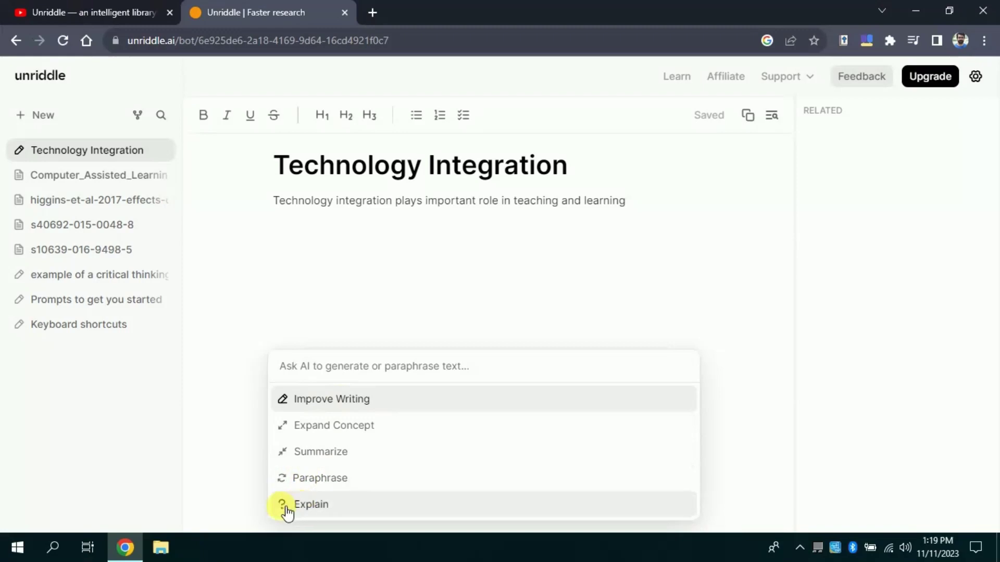
pyautogui.click(331, 425)
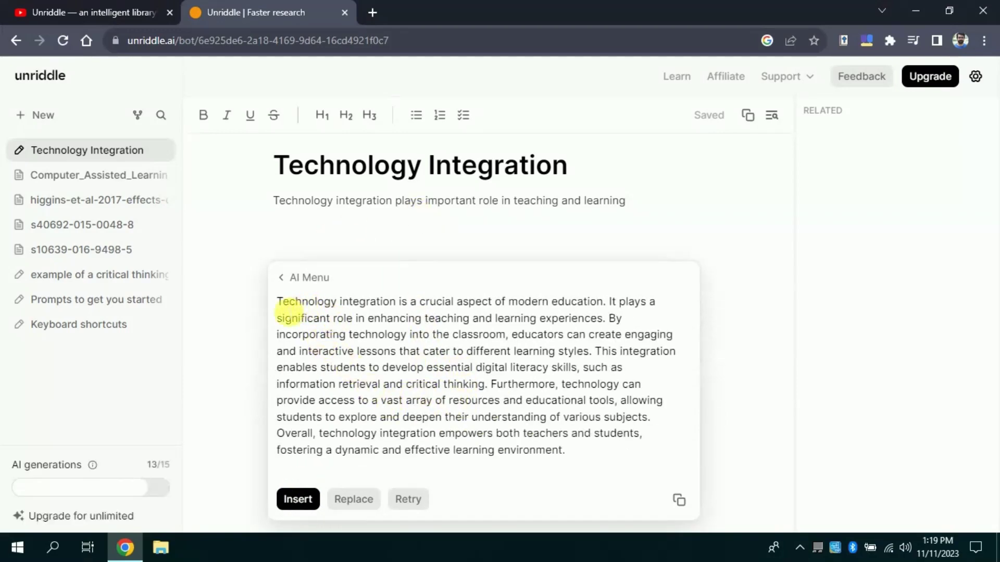
pyautogui.moveTo(285, 306); pyautogui.dragTo(354, 303)
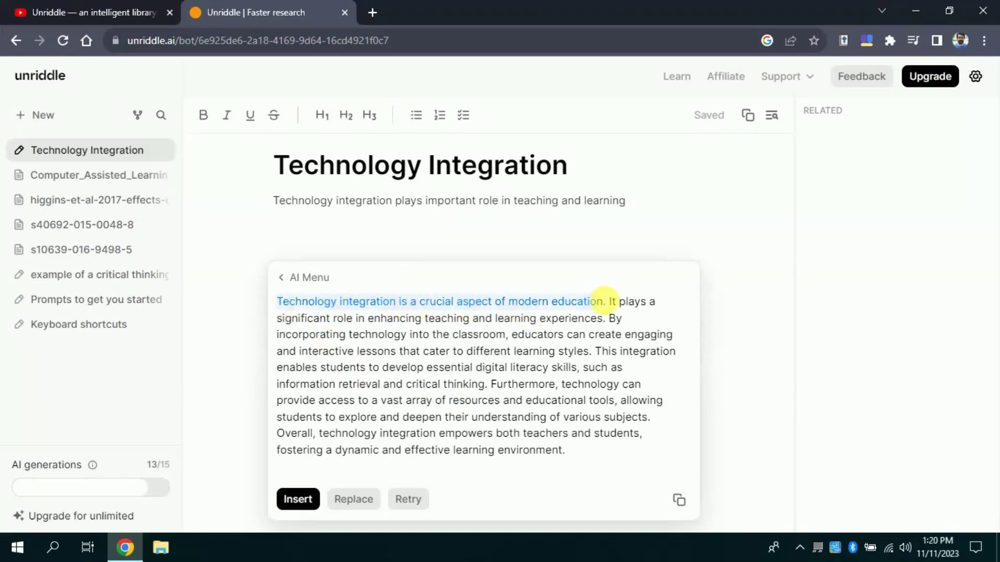
pyautogui.moveTo(617, 308); pyautogui.dragTo(497, 353)
pyautogui.click(497, 353)
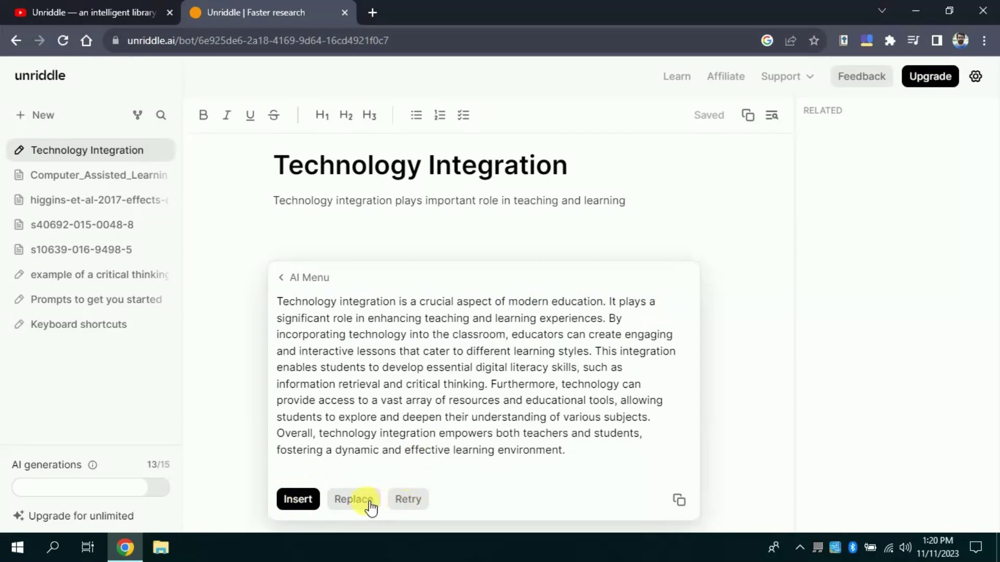
pyautogui.click(298, 500)
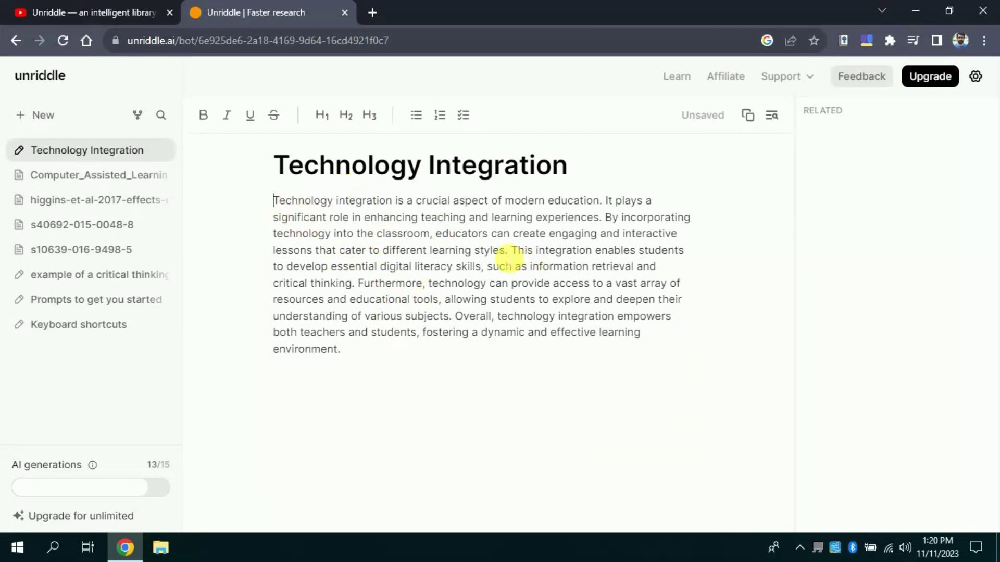
# Cite the Computer_Assisted_Learning paper for the paragraph's opening sentences.
pyautogui.moveTo(506, 253); pyautogui.dragTo(281, 211)
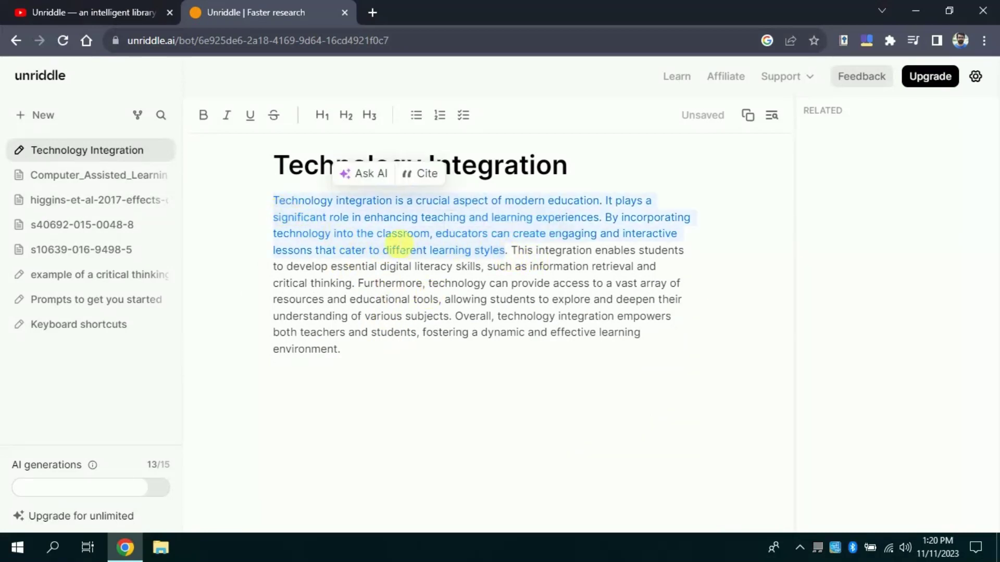
pyautogui.click(427, 177)
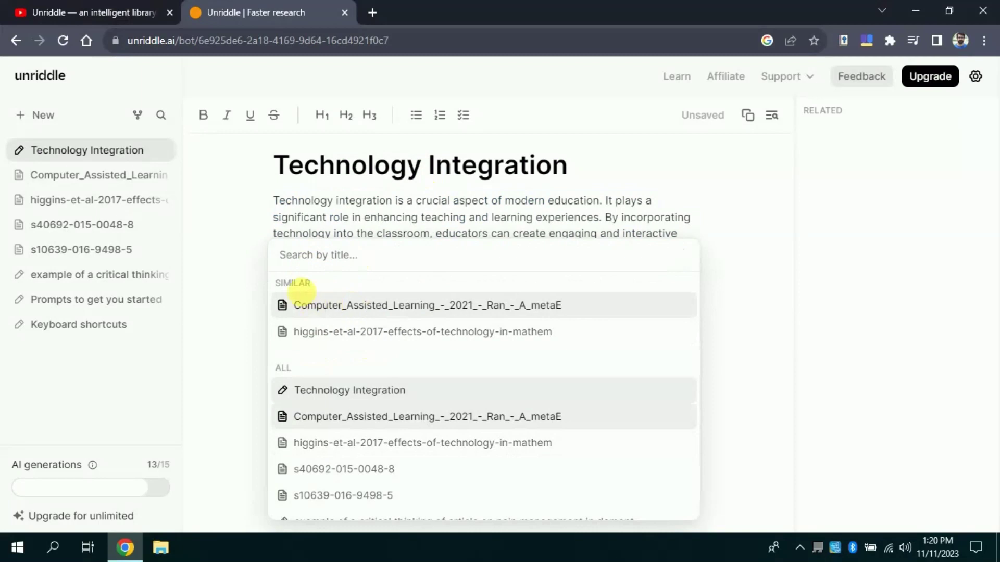
pyautogui.click(385, 313)
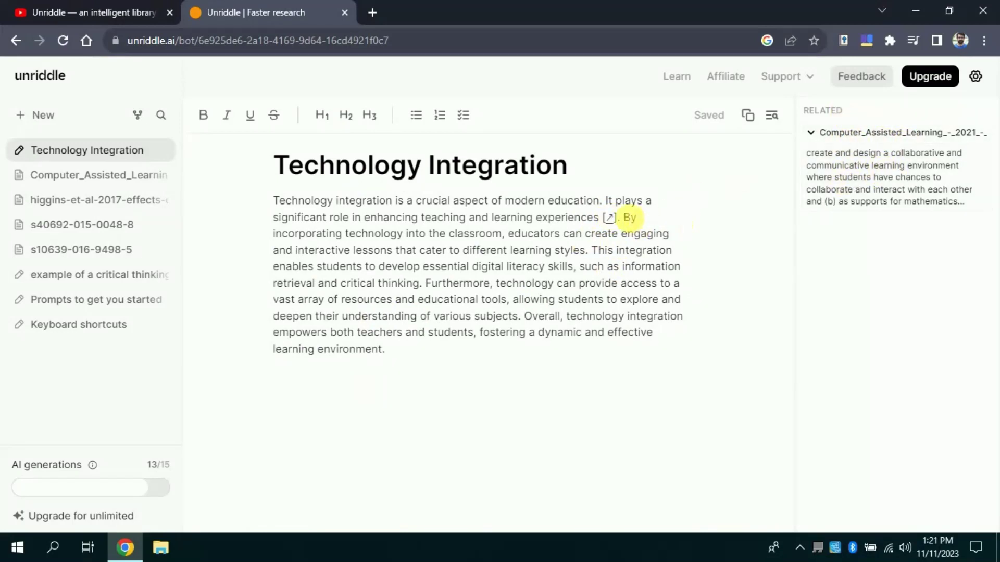
# Cite the 2017 higgins mathematics technology paper for the sentences from 'Furthermore' onward.
pyautogui.moveTo(426, 284); pyautogui.dragTo(394, 357)
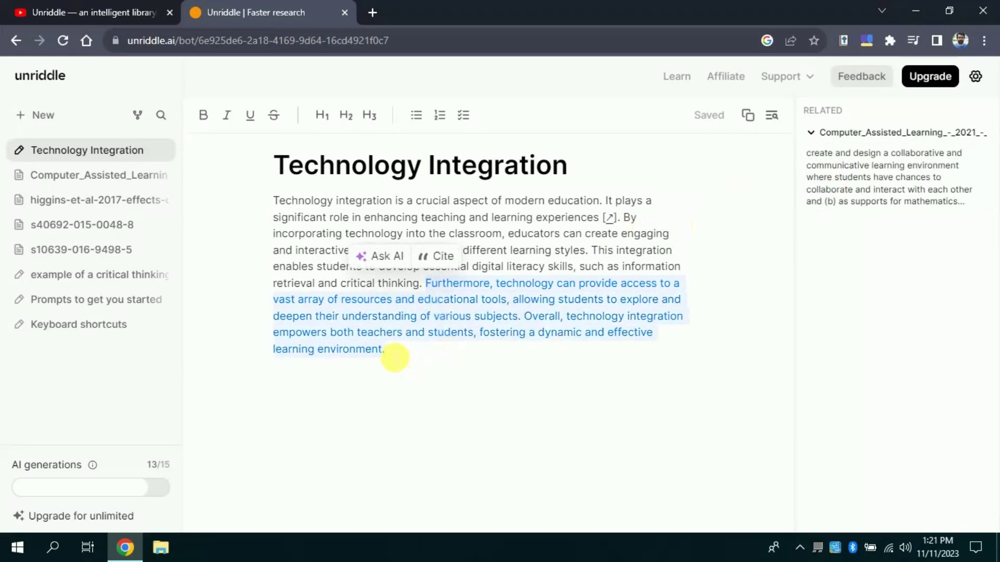
pyautogui.click(438, 262)
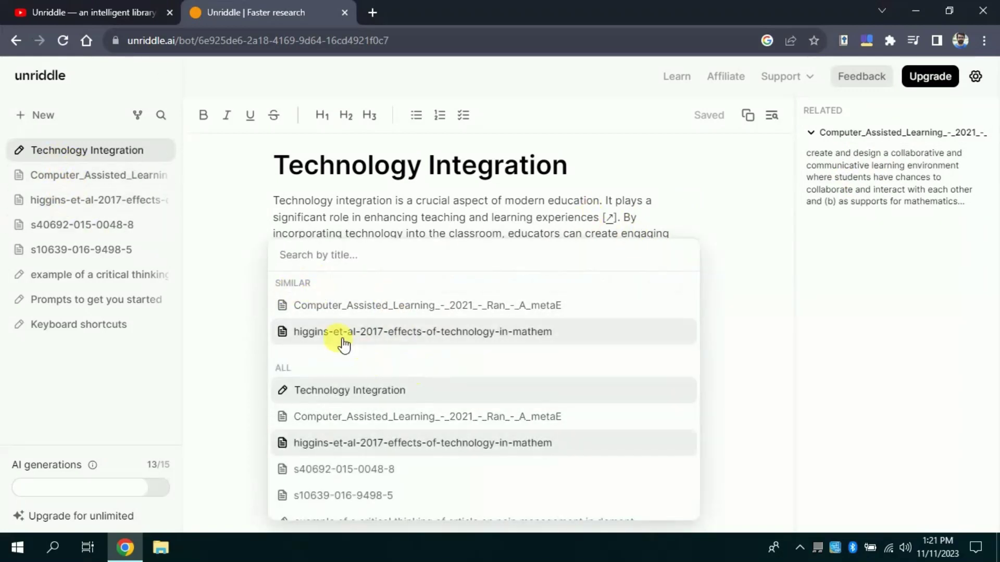
pyautogui.click(363, 334)
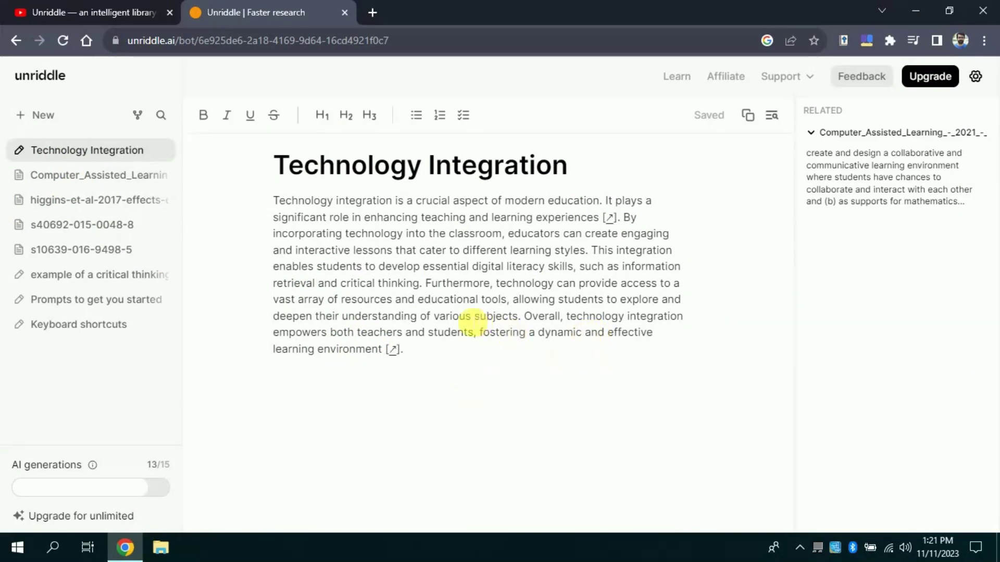
# Follow the first citation to its paper, then return to the Technology Integration note.
pyautogui.click(608, 218)
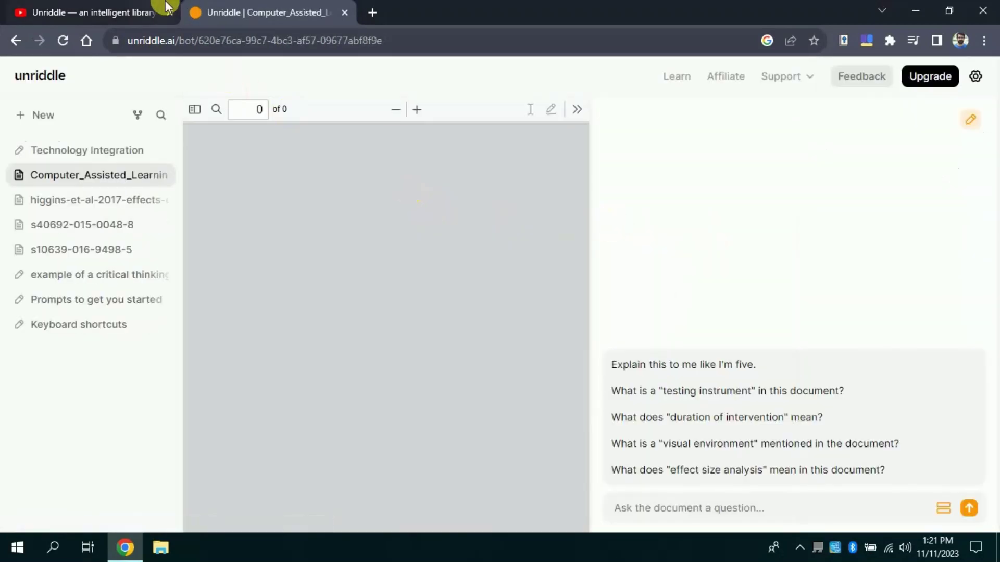
pyautogui.click(170, 13)
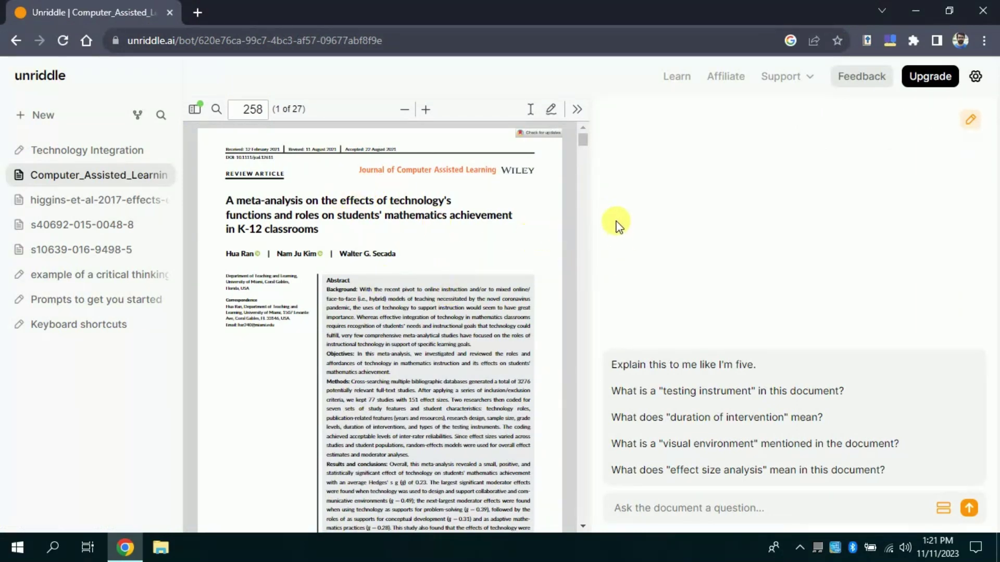
pyautogui.click(61, 154)
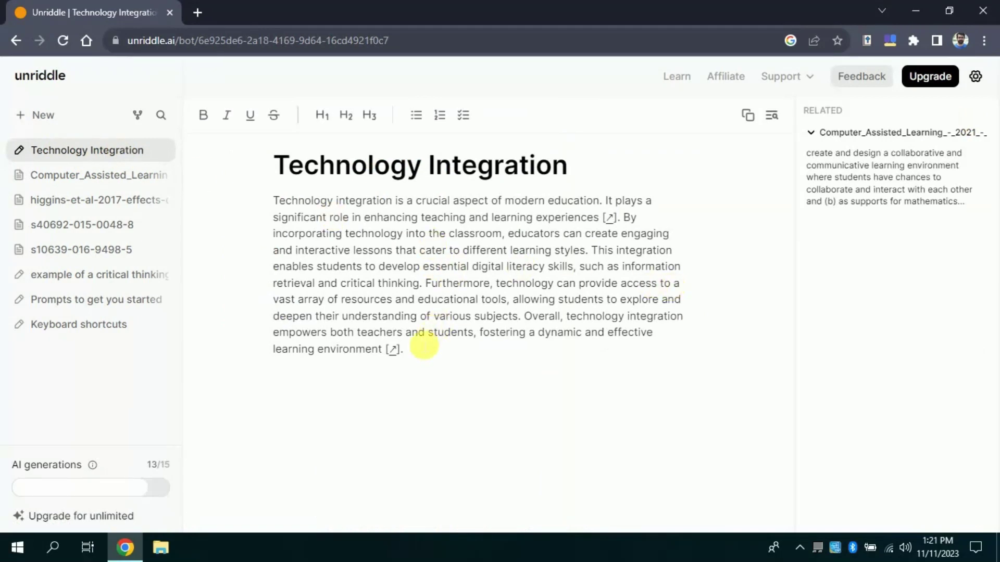
# Use Improve Writing on the body paragraph and insert the shorter rewrite beneath the original.
pyautogui.moveTo(418, 353); pyautogui.dragTo(281, 208)
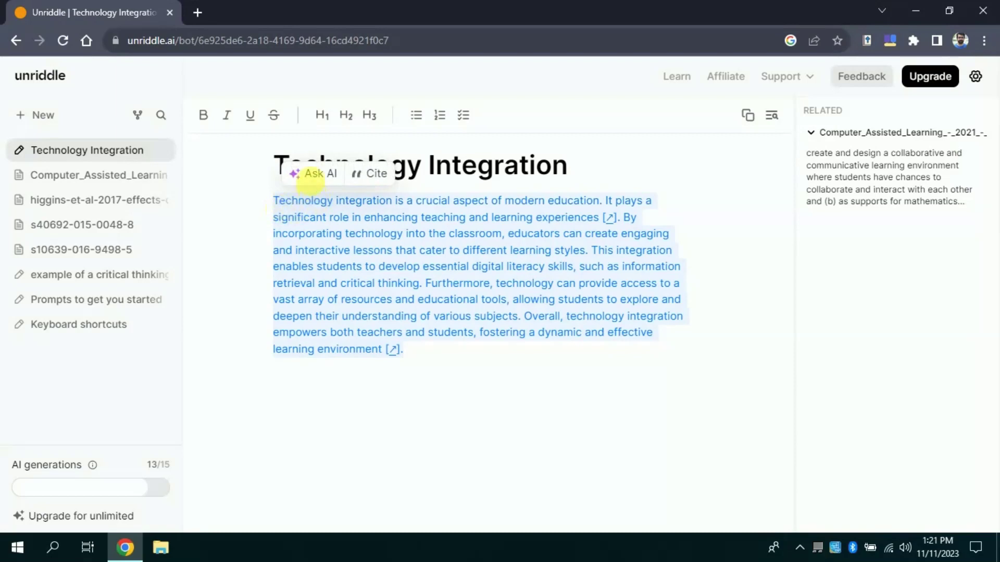
pyautogui.click(315, 177)
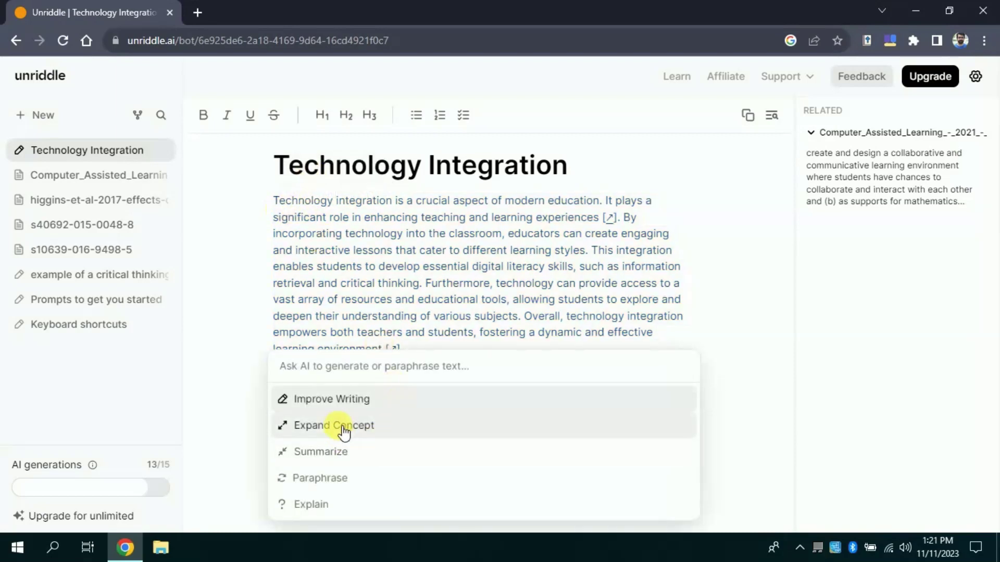
pyautogui.click(336, 399)
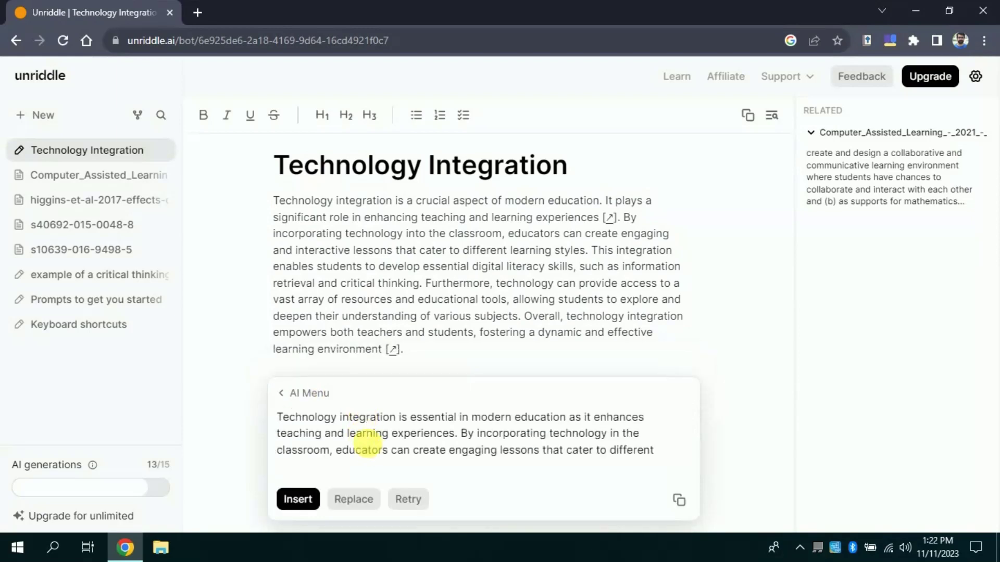
pyautogui.moveTo(279, 318); pyautogui.dragTo(343, 352)
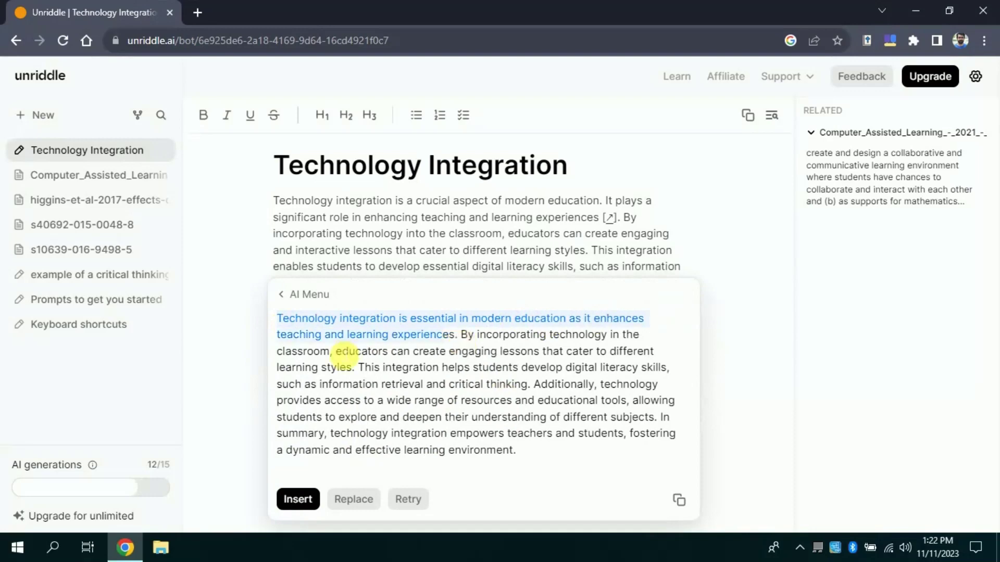
pyautogui.click(298, 500)
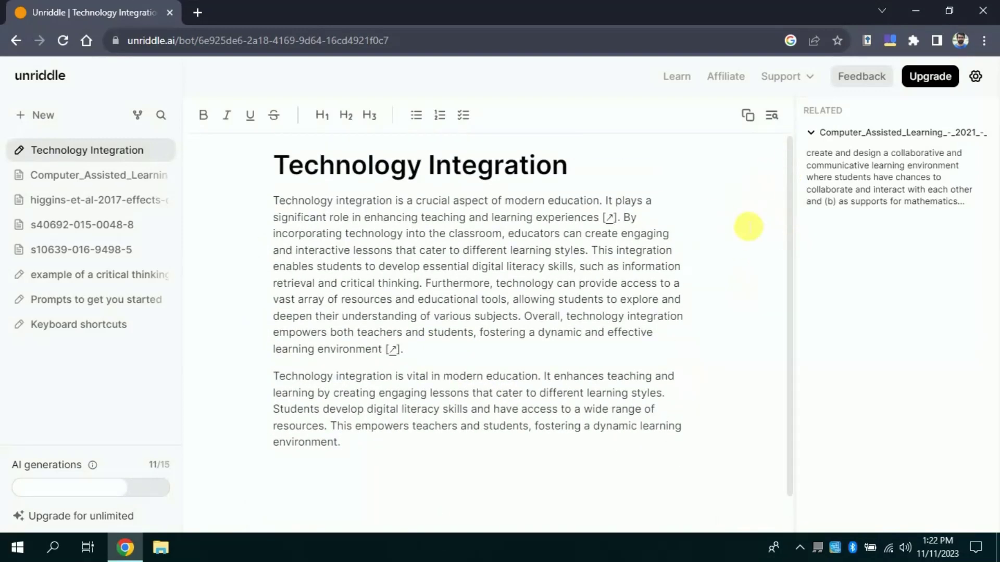
pyautogui.moveTo(404, 349); pyautogui.dragTo(274, 201)
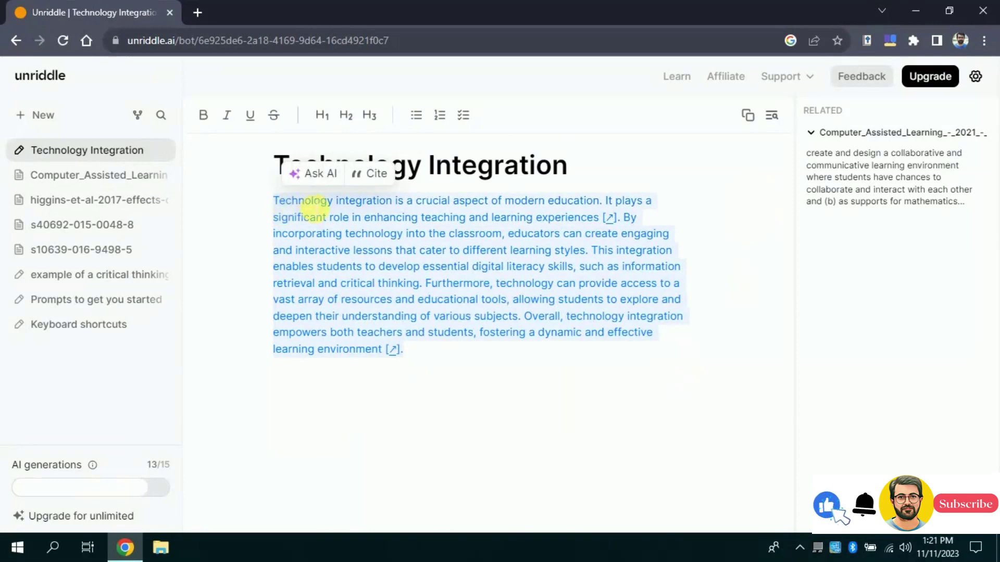
pyautogui.click(314, 177)
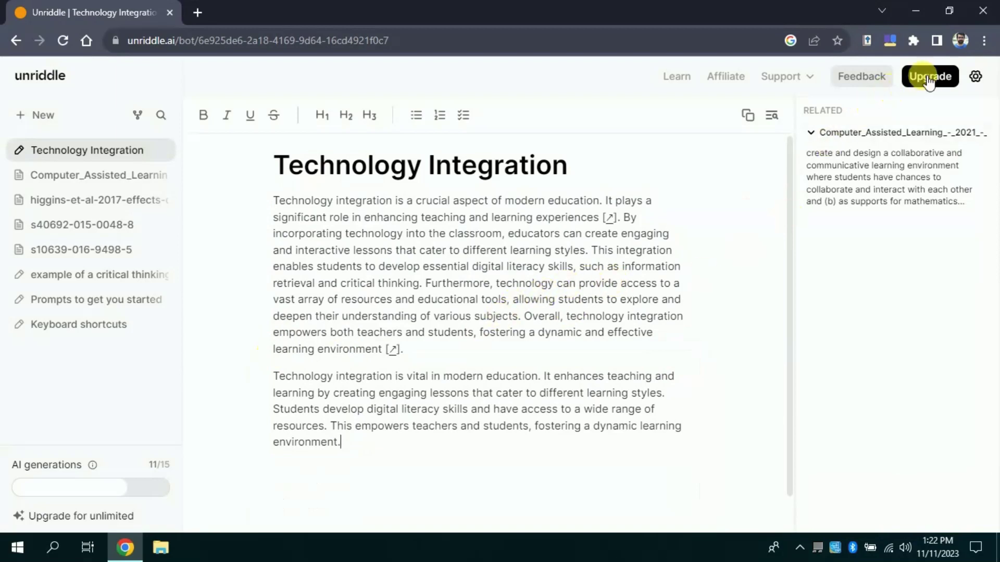
# Open the Upgrade pricing page and highlight the Free plan's 10 monthly credits and usage limit.
pyautogui.click(920, 84)
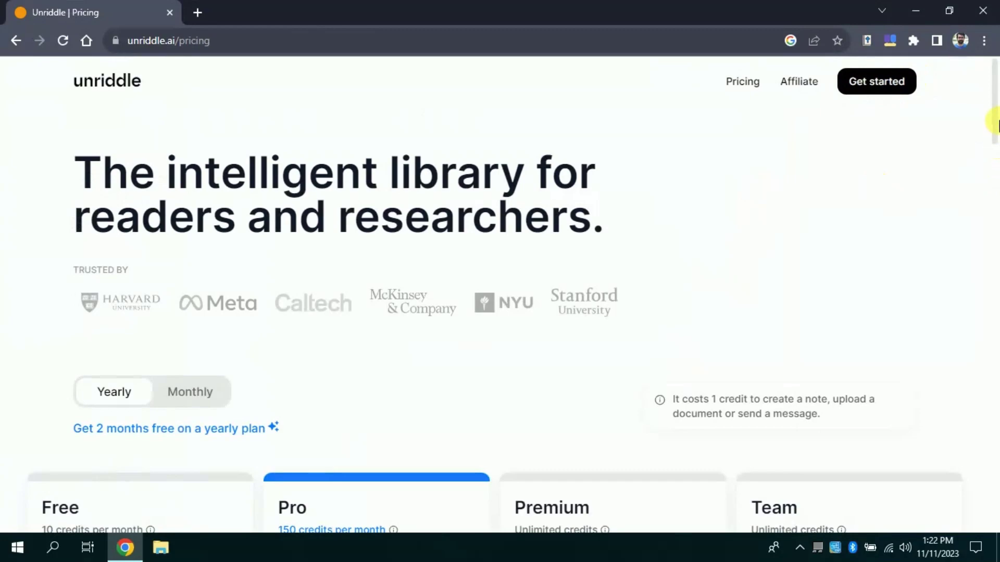
pyautogui.moveTo(997, 122); pyautogui.dragTo(993, 166)
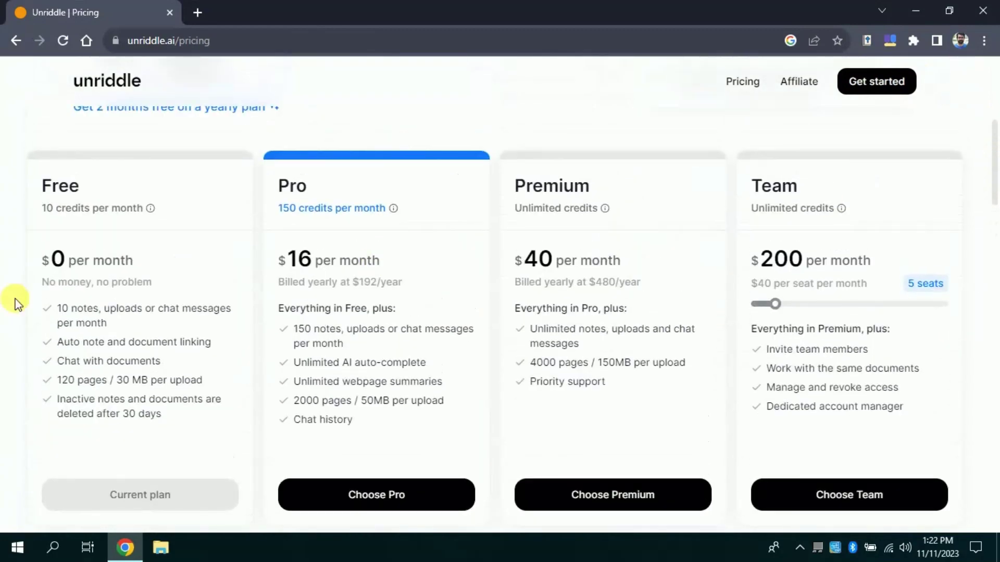
pyautogui.moveTo(82, 189); pyautogui.dragTo(134, 219)
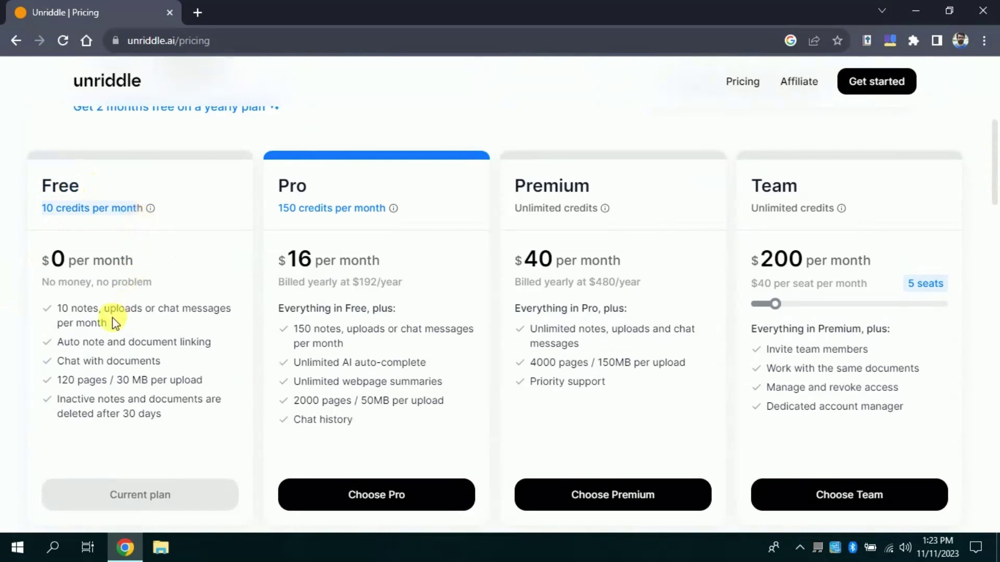
pyautogui.moveTo(55, 311); pyautogui.dragTo(95, 324)
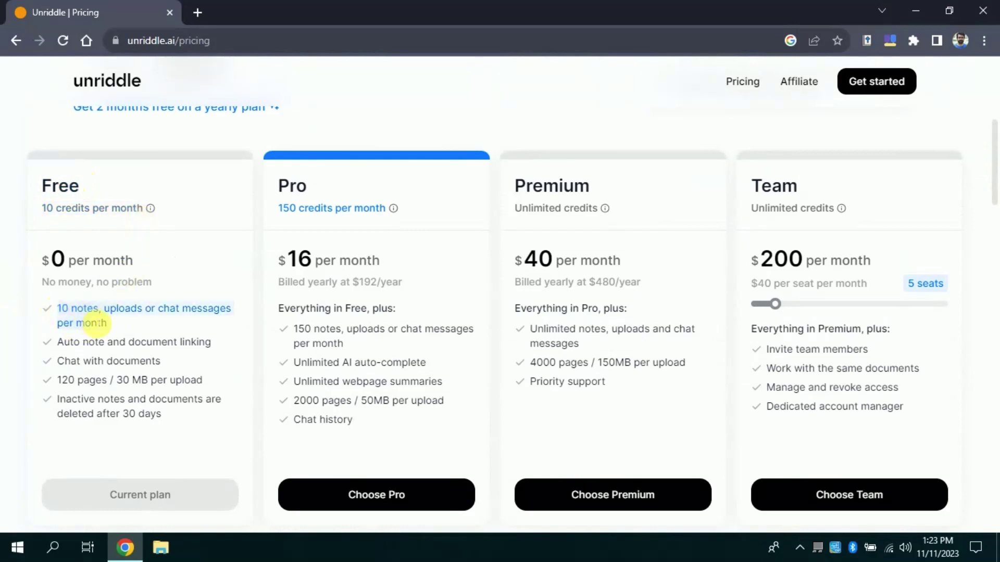